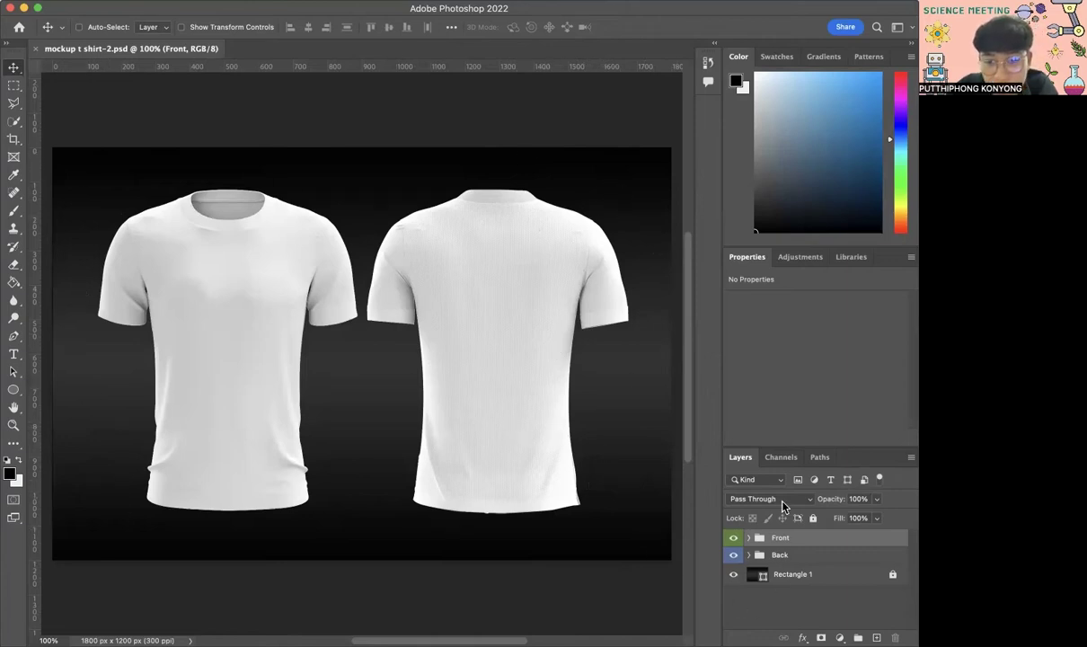
Expand the Front and Back groups and look through the groups and layers they contain.
click(749, 539)
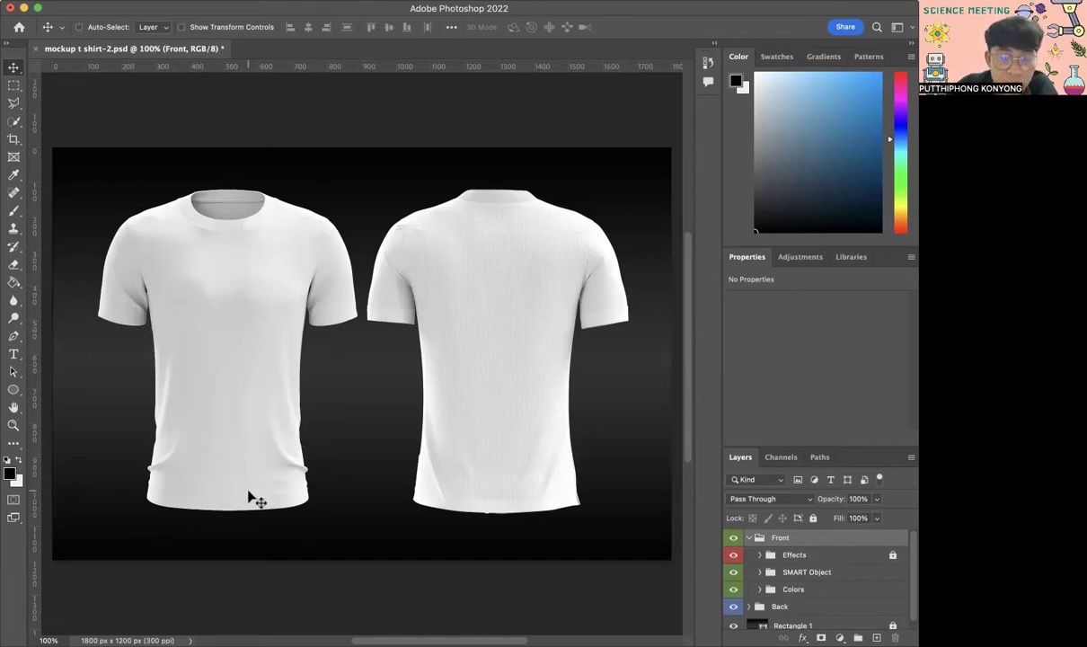
scroll(791, 575, down, 1)
click(755, 600)
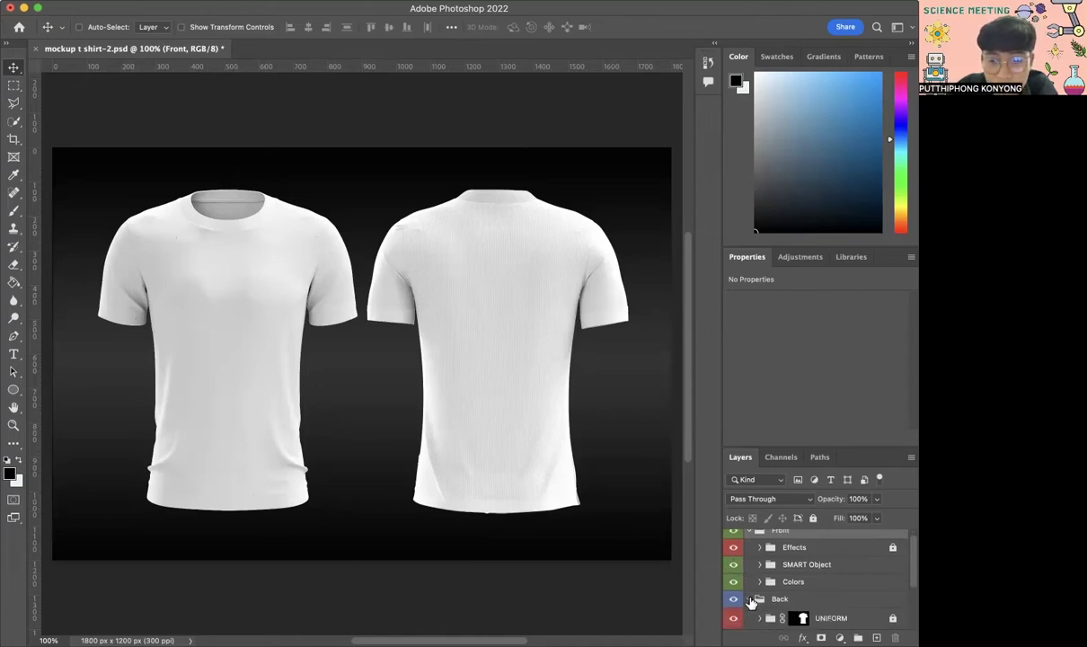
scroll(755, 584, down, 3)
scroll(755, 584, up, 1)
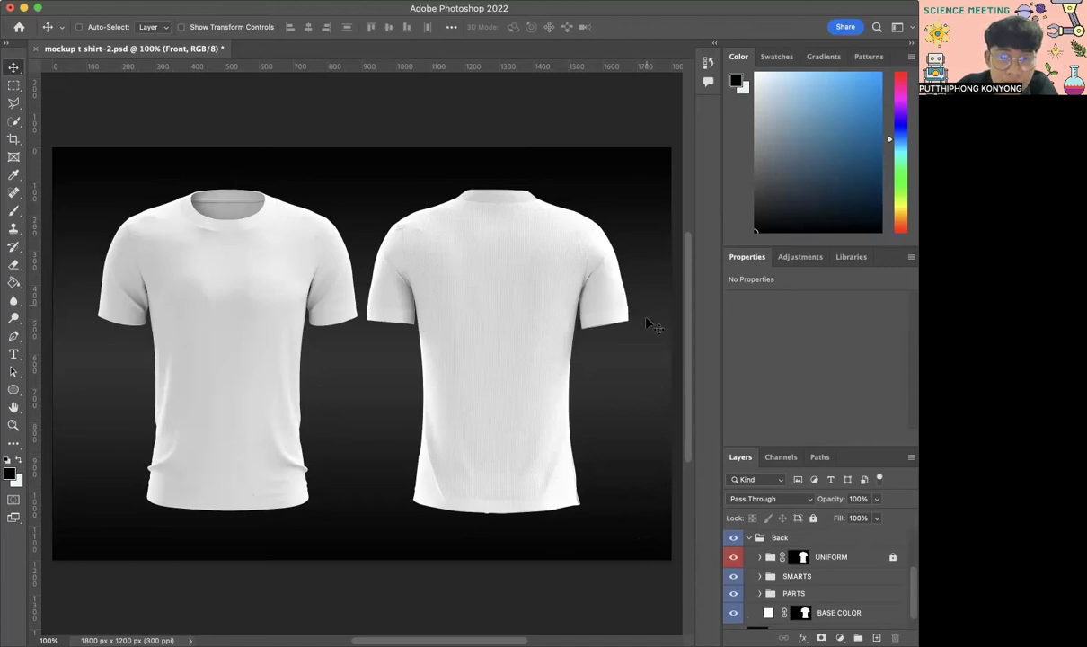
scroll(759, 553, up, 3)
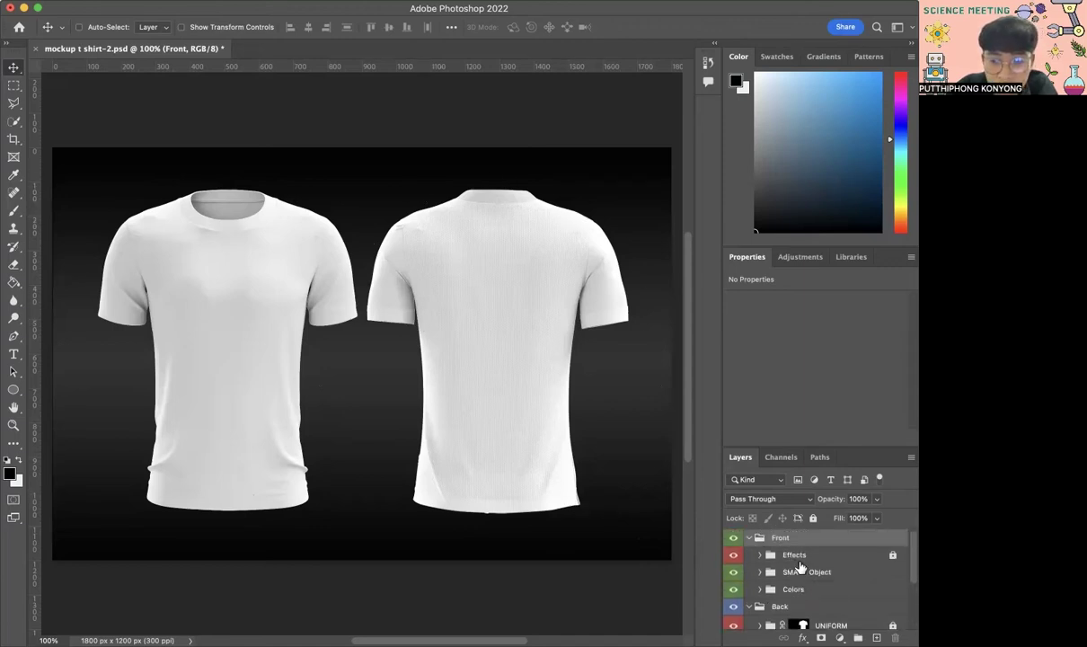
scroll(782, 566, down, 4)
scroll(805, 589, up, 2)
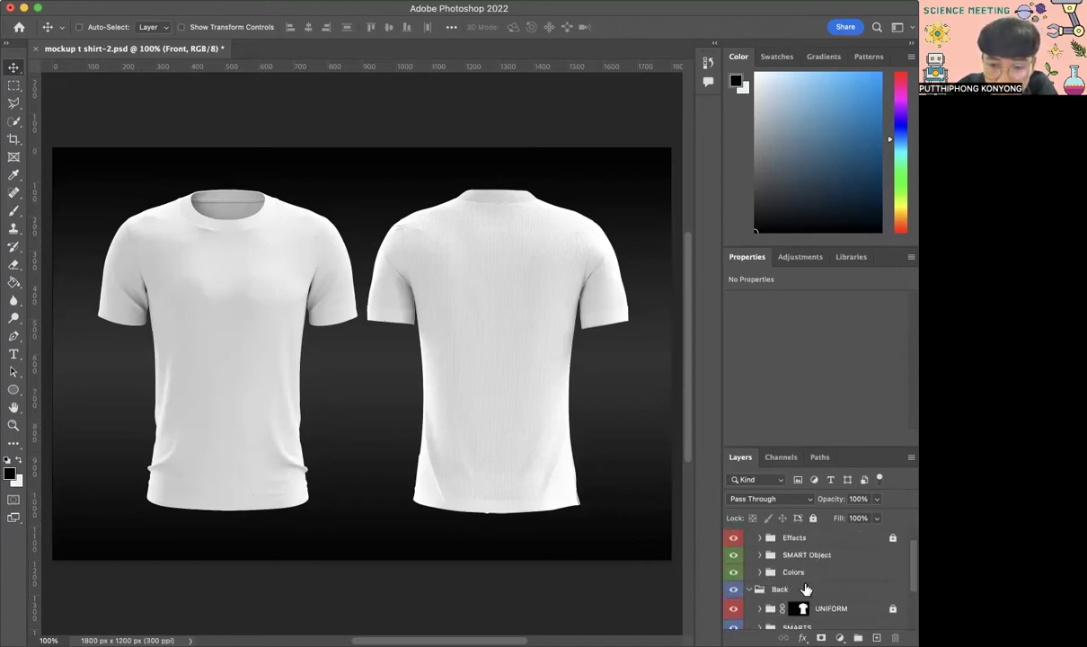
scroll(806, 590, up, 2)
scroll(800, 598, down, 4)
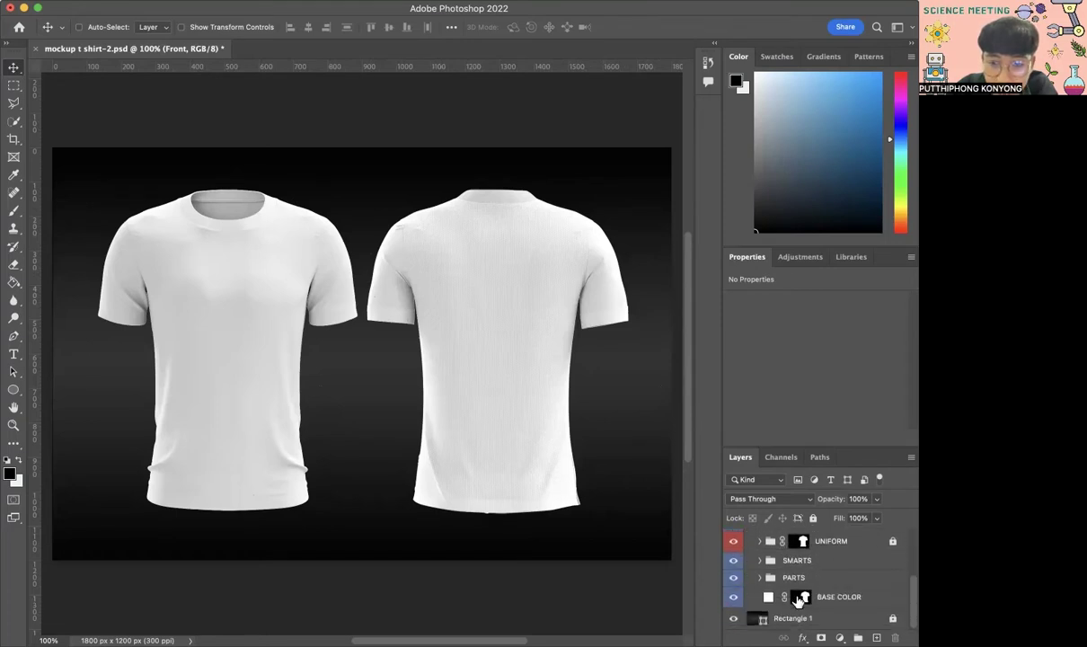
scroll(800, 598, up, 4)
scroll(805, 584, down, 4)
scroll(807, 575, up, 4)
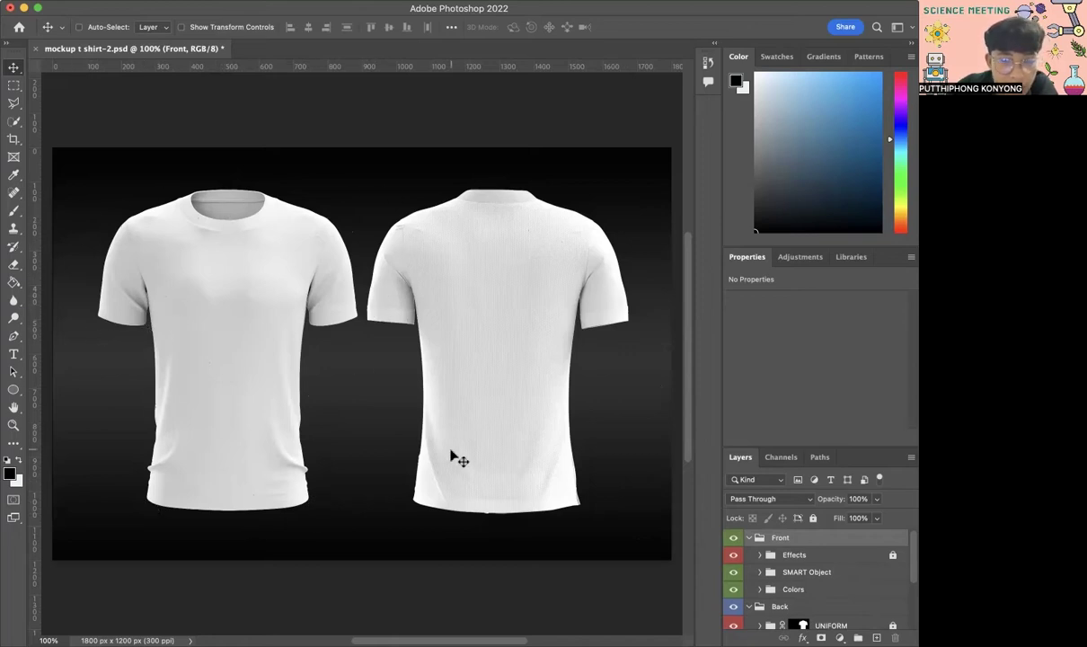
Expand the SMART Object group inside Front and examine its arm, front and t-shirt colour layers.
scroll(730, 535, down, 1)
click(763, 562)
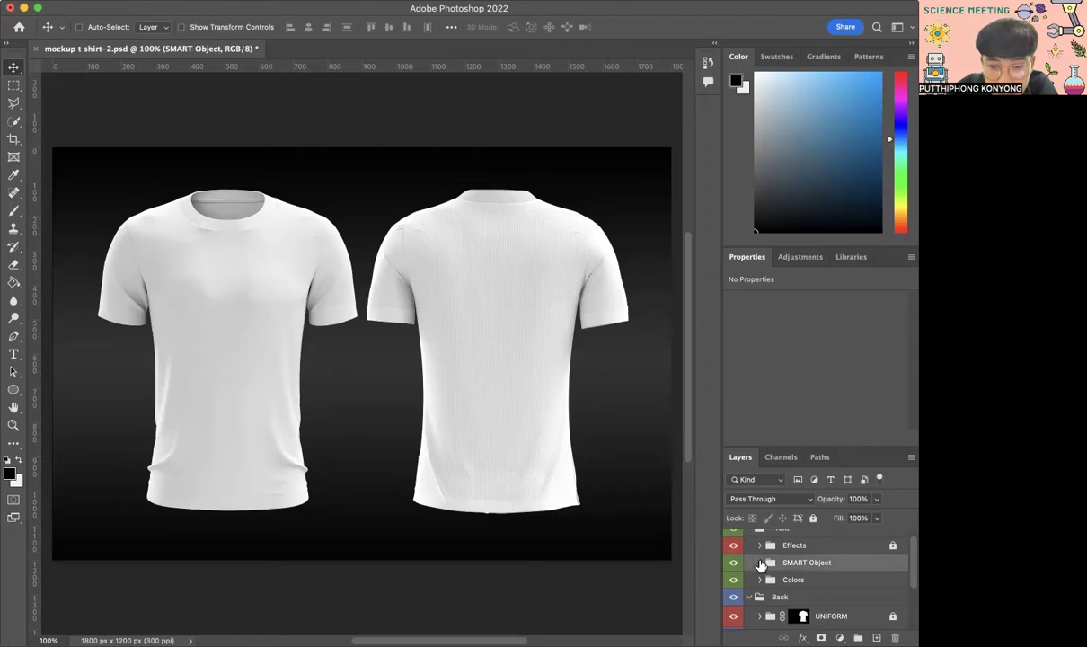
click(760, 561)
scroll(813, 578, down, 2)
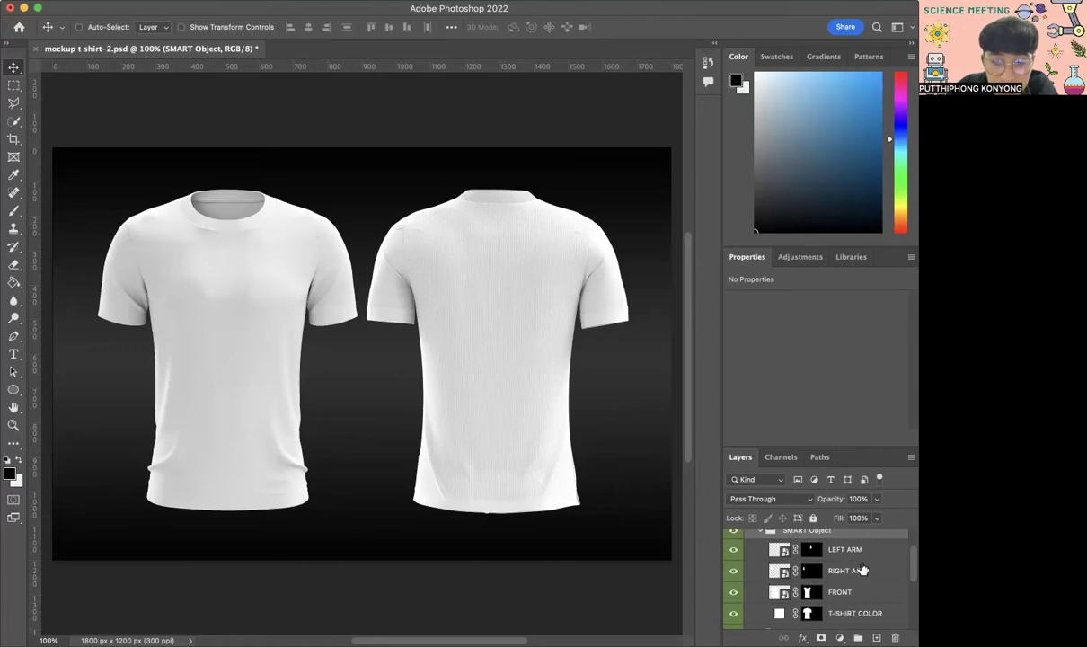
scroll(836, 590, down, 1)
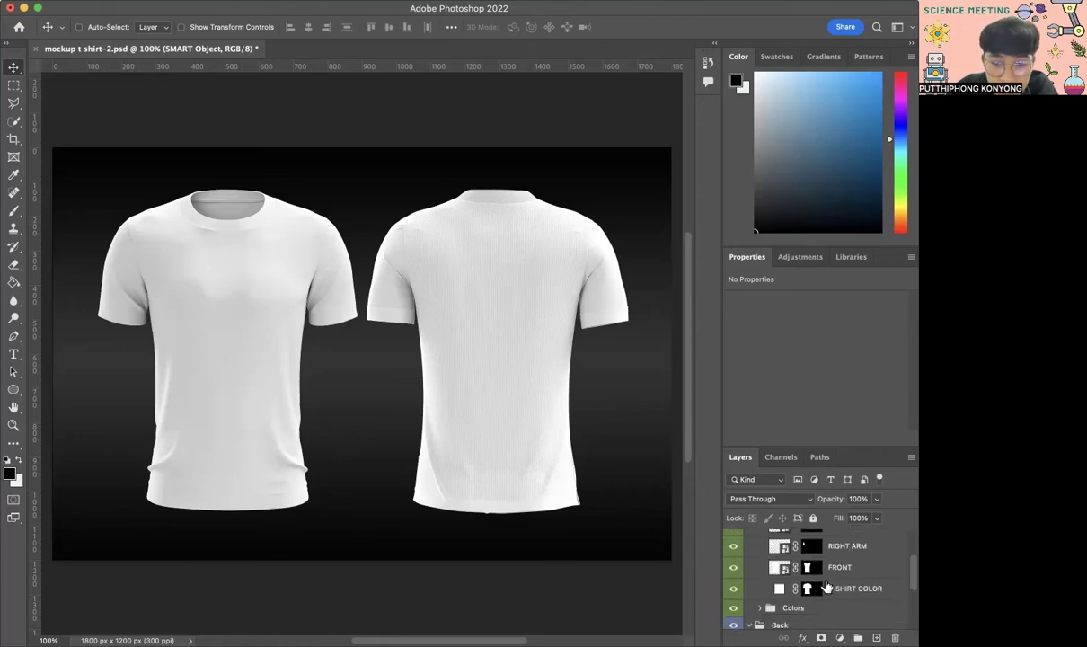
scroll(863, 590, up, 2)
scroll(867, 588, up, 1)
scroll(859, 582, down, 1)
scroll(842, 566, up, 1)
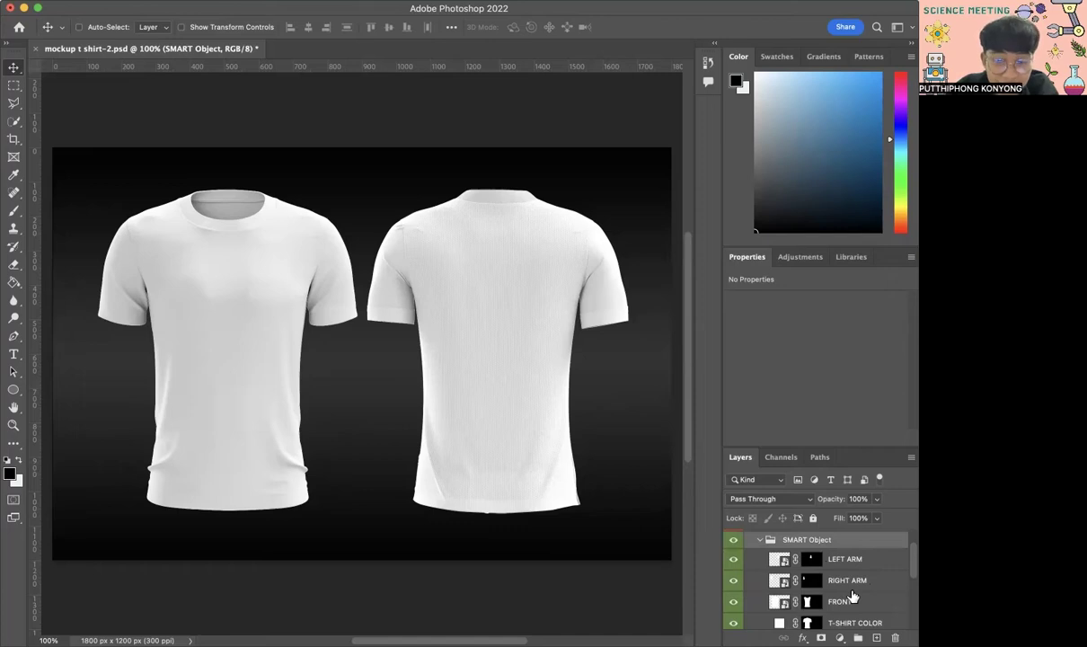
scroll(845, 596, down, 1)
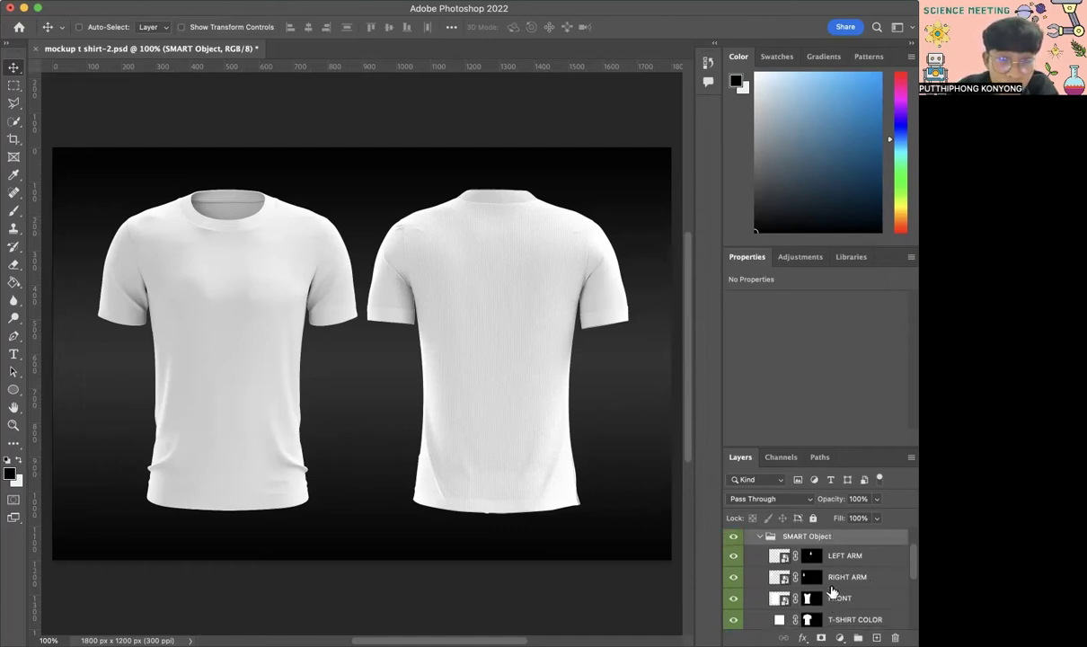
scroll(827, 584, down, 1)
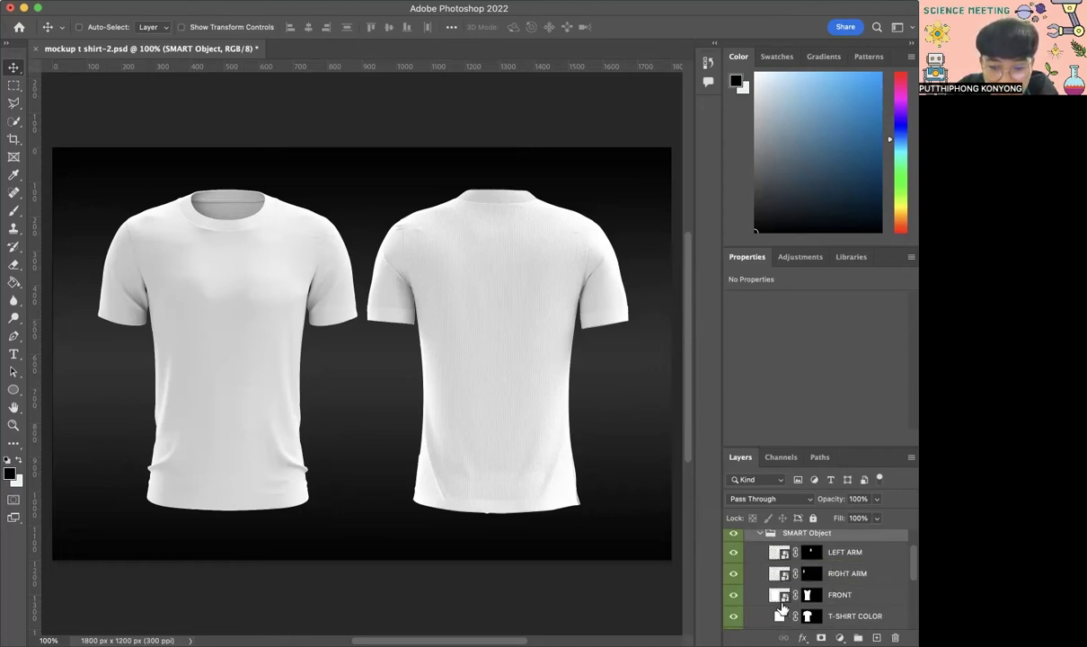
scroll(832, 588, down, 1)
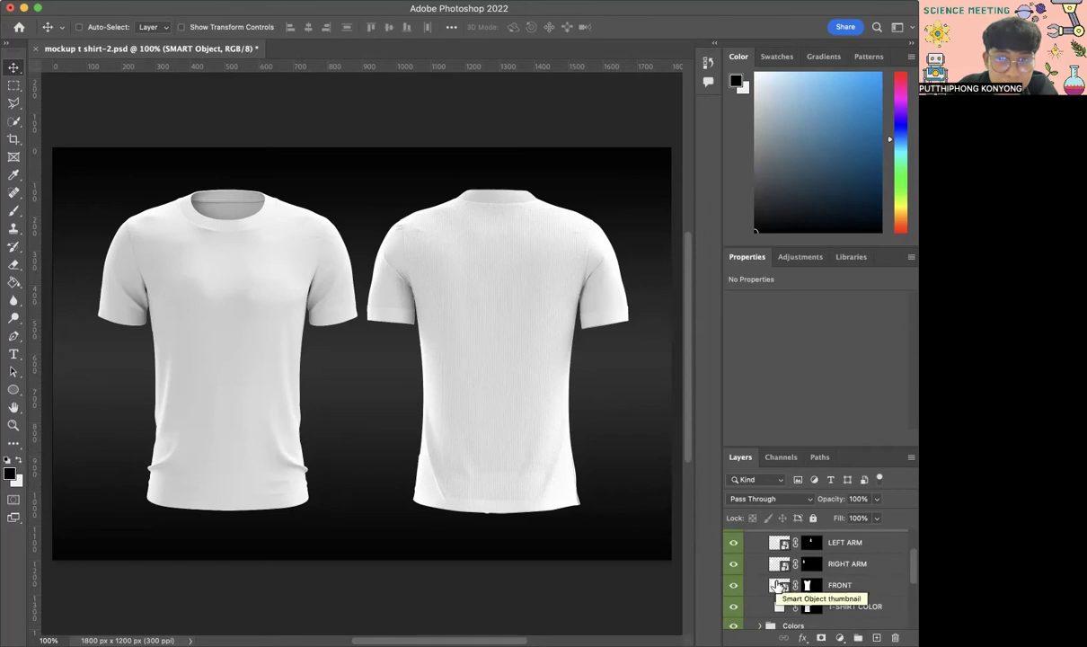
Open the FRONT smart object's contents and paste the copied green gradient into it as pixels.
double_click(778, 585)
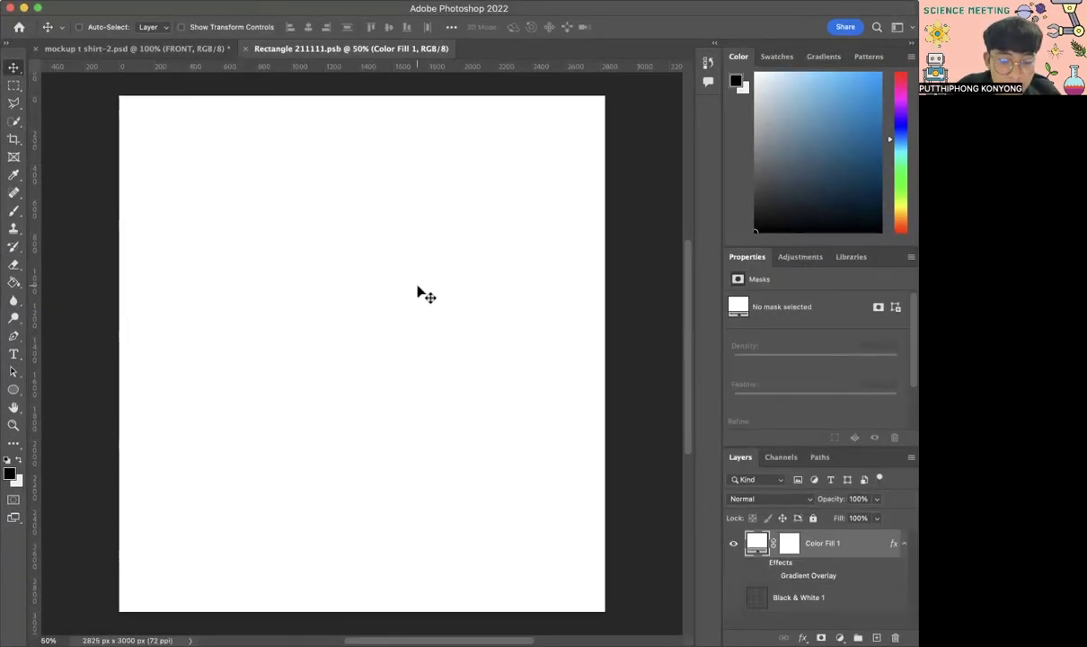
key(super+v)
key(Return)
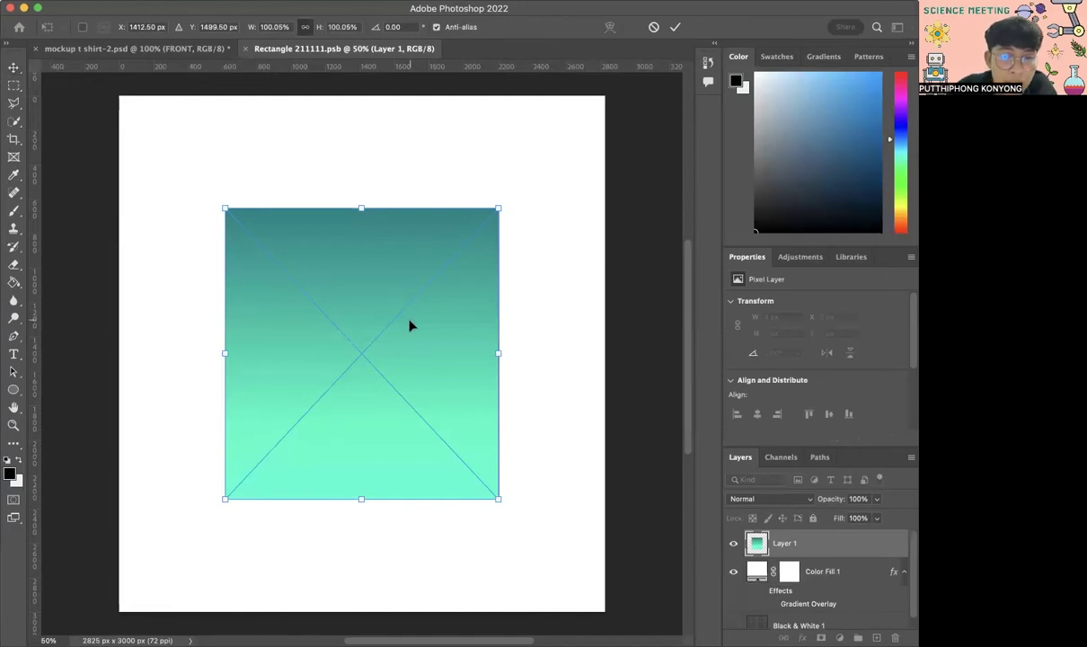
Enlarge the pasted gradient to about 2867 × 3050 px over the whole canvas, and save the smart object back into the mockup.
scroll(410, 326, down, 2)
drag(410, 326, 318, 226)
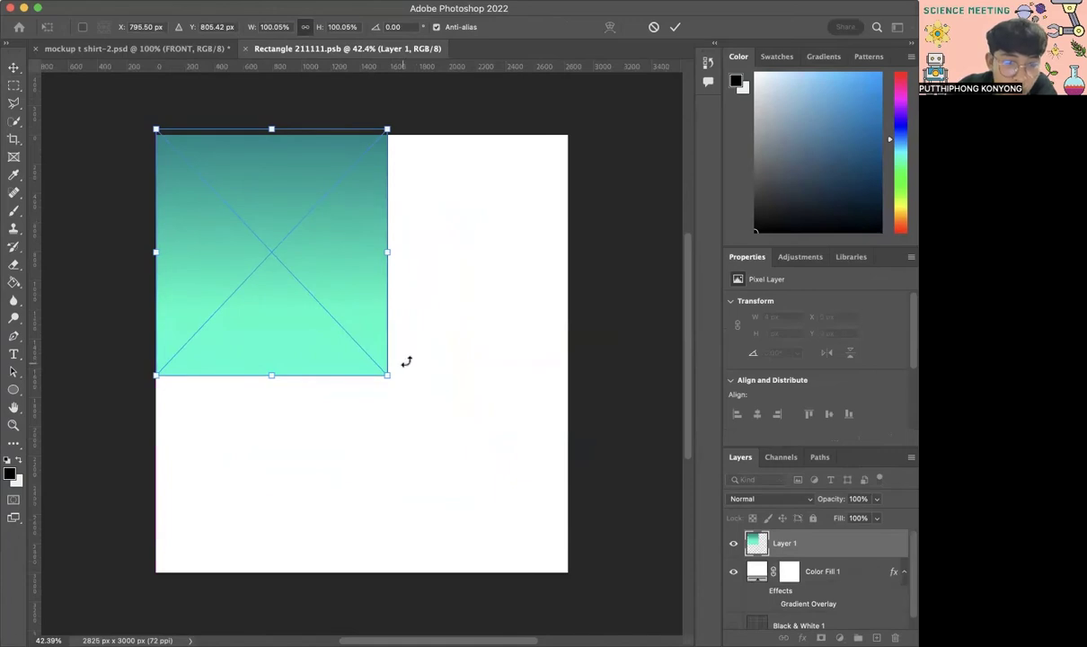
drag(386, 376, 568, 578)
drag(546, 497, 543, 498)
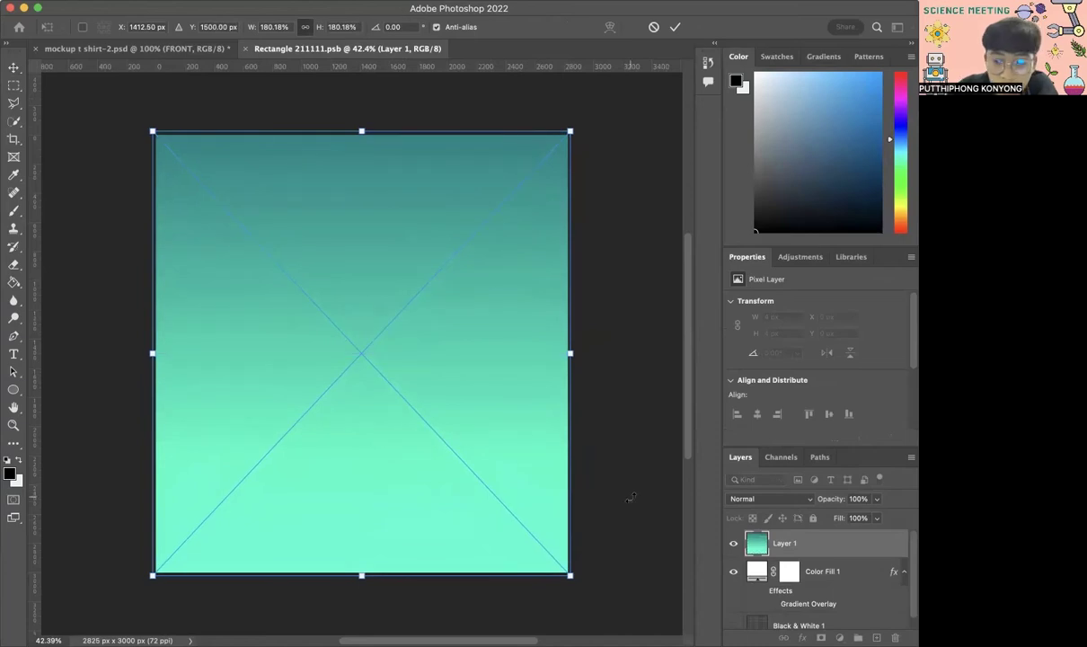
key(Return)
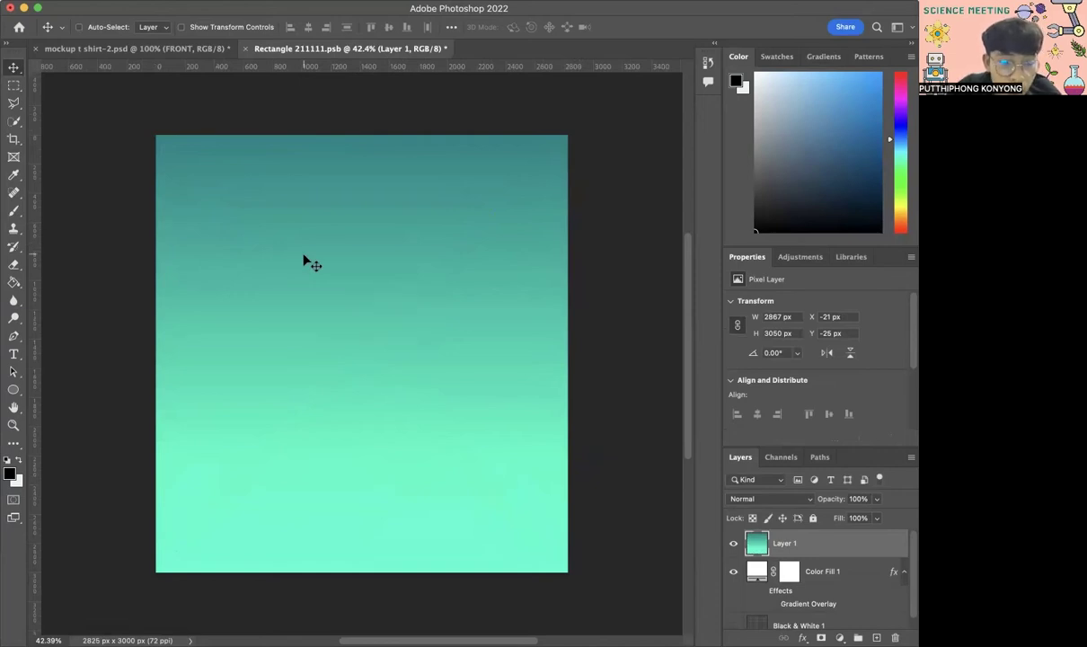
key(ctrl+s)
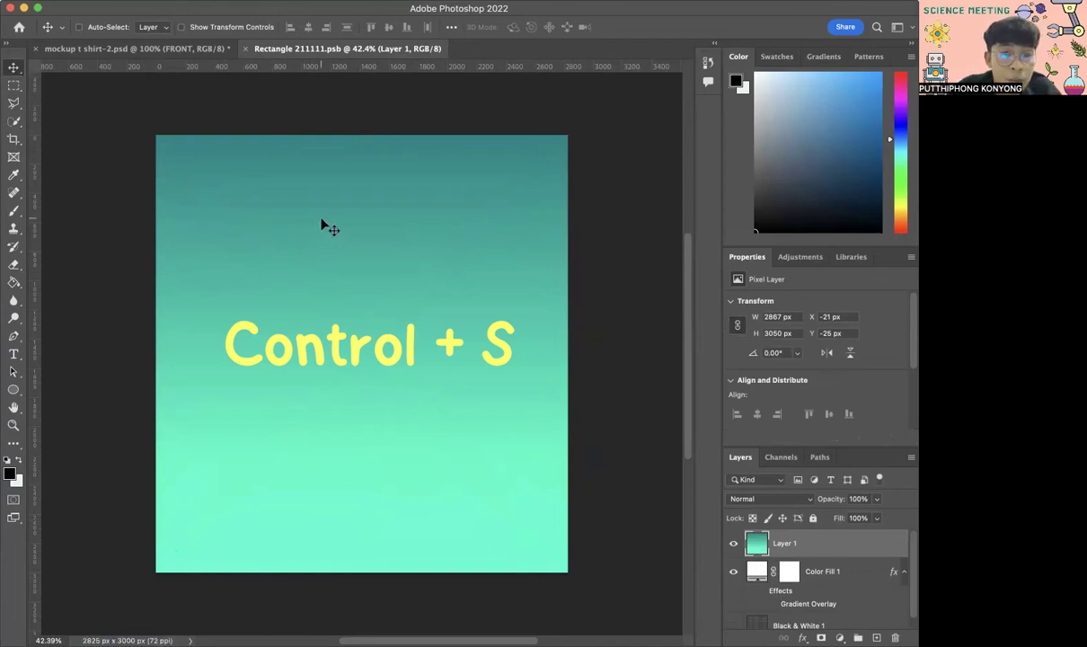
click(189, 49)
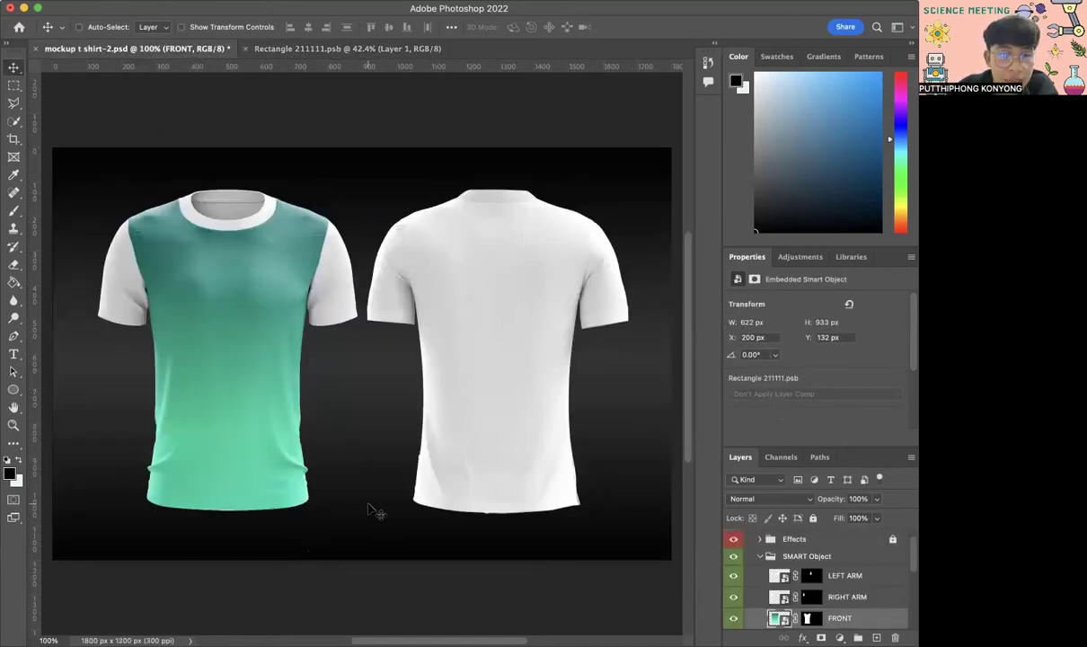
Open the LEFT ARM smart object's contents and paste the green gradient into it as pixels.
double_click(780, 576)
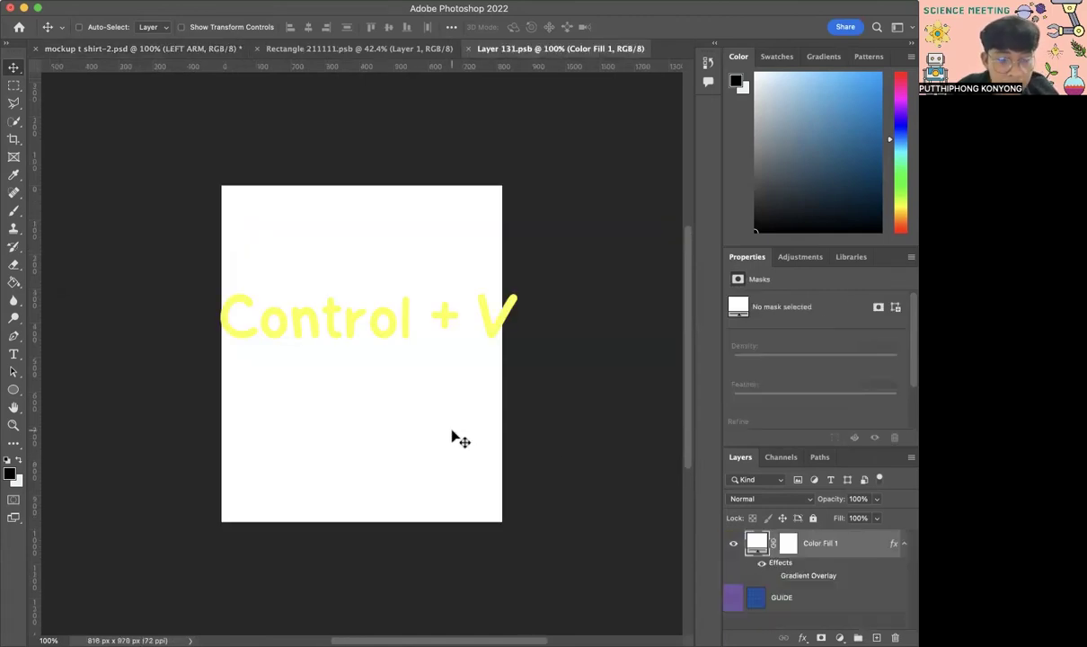
key(super+v)
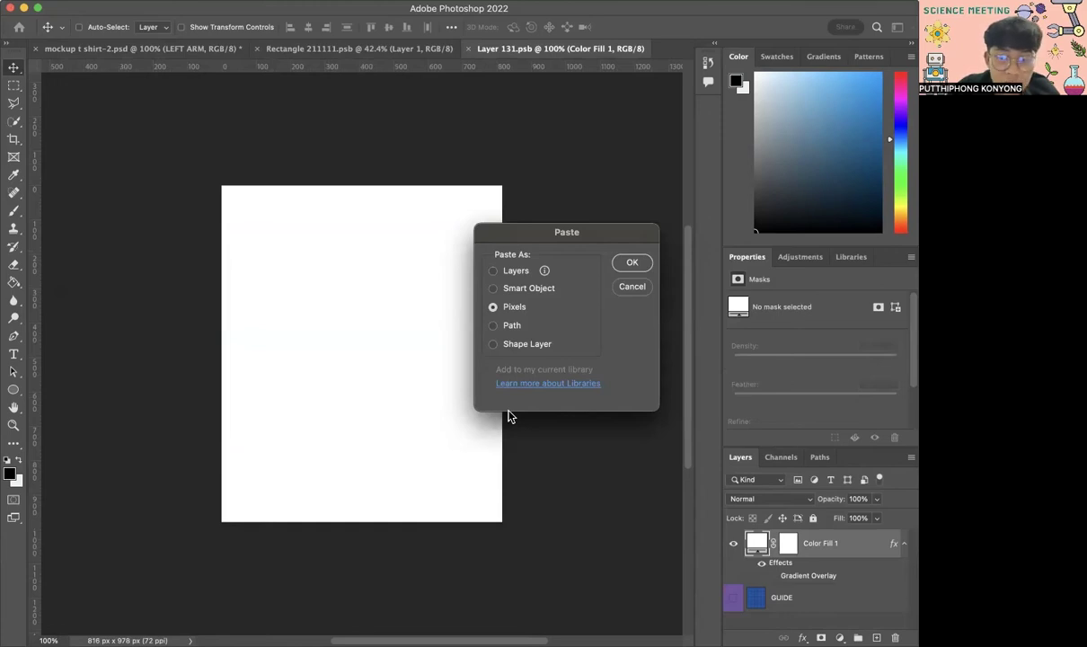
key(Return)
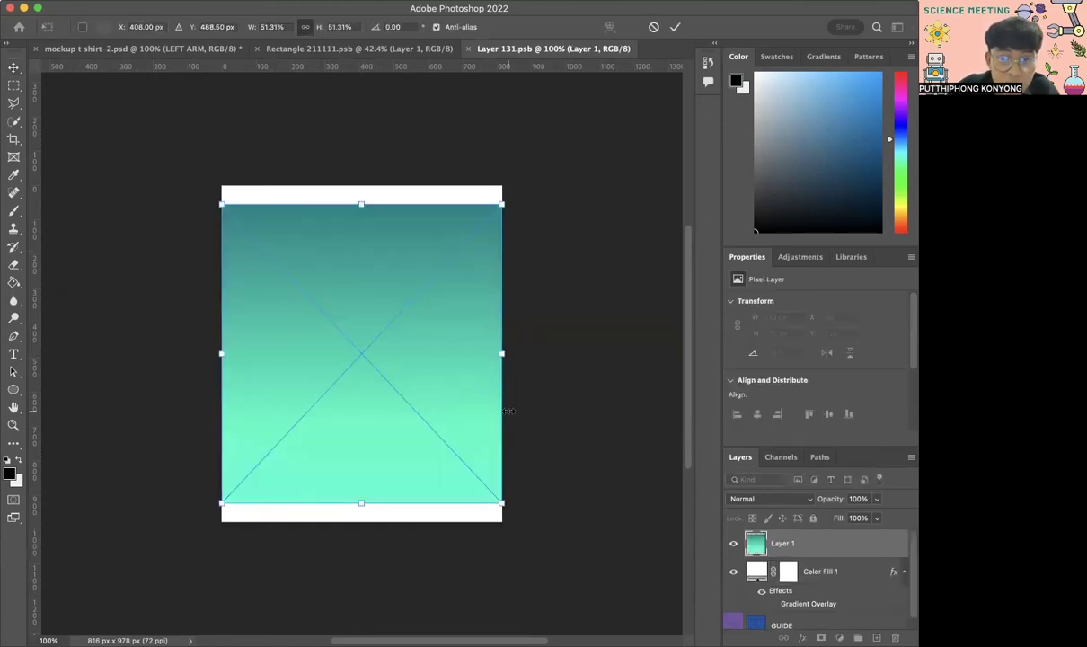
Align the gradient with the canvas's upper edge and enlarge it to about 1568 × 1670 px, beyond the left arm canvas.
drag(480, 375, 476, 357)
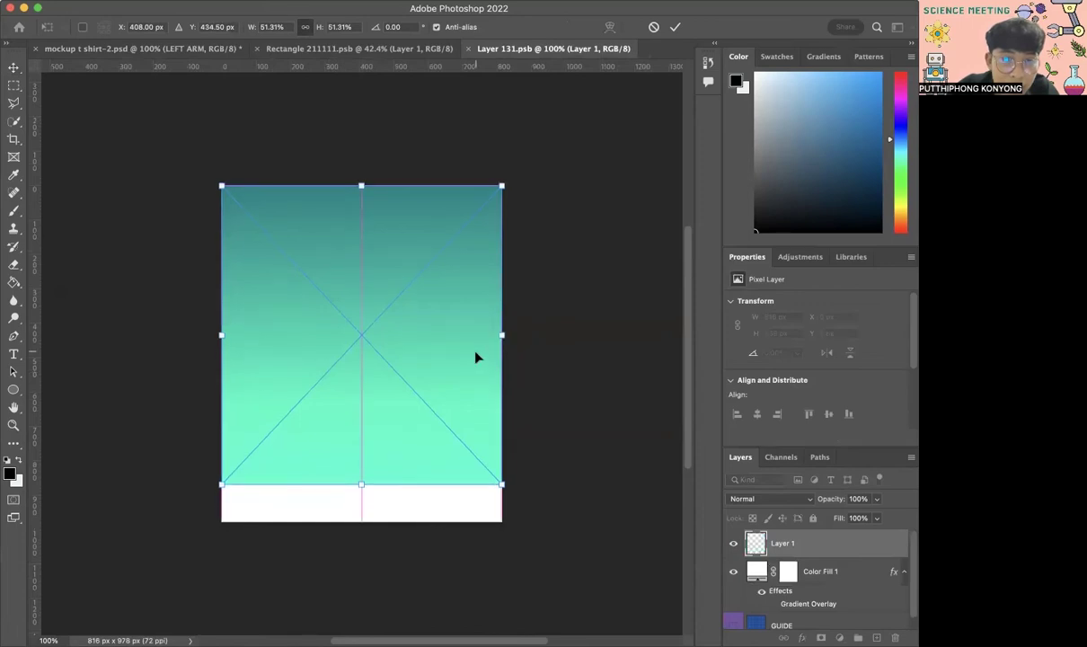
drag(363, 484, 361, 590)
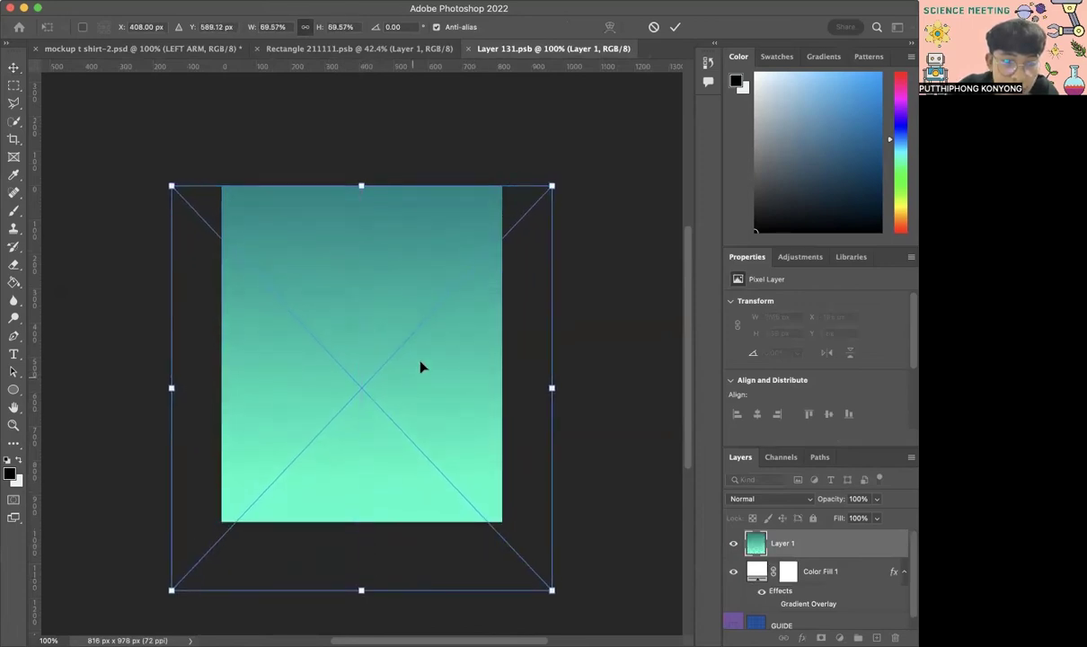
scroll(386, 489, down, 3)
drag(361, 527, 362, 646)
scroll(431, 387, up, 5)
key(Return)
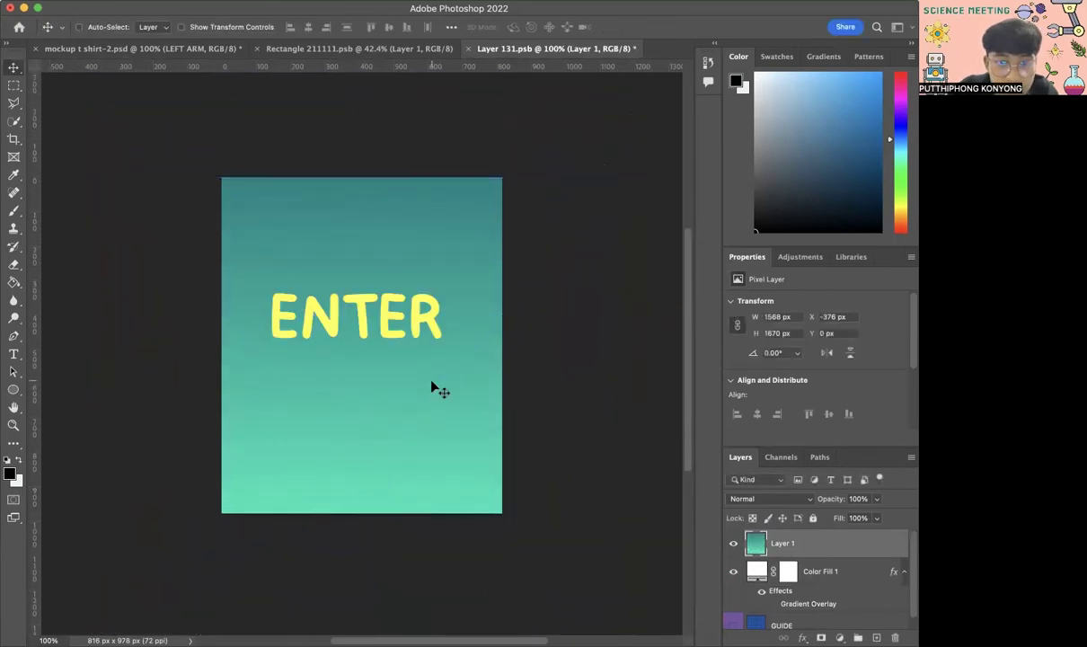
Save the left arm artwork and return to the t-shirt mockup document.
key(super)
key(super+s)
click(179, 50)
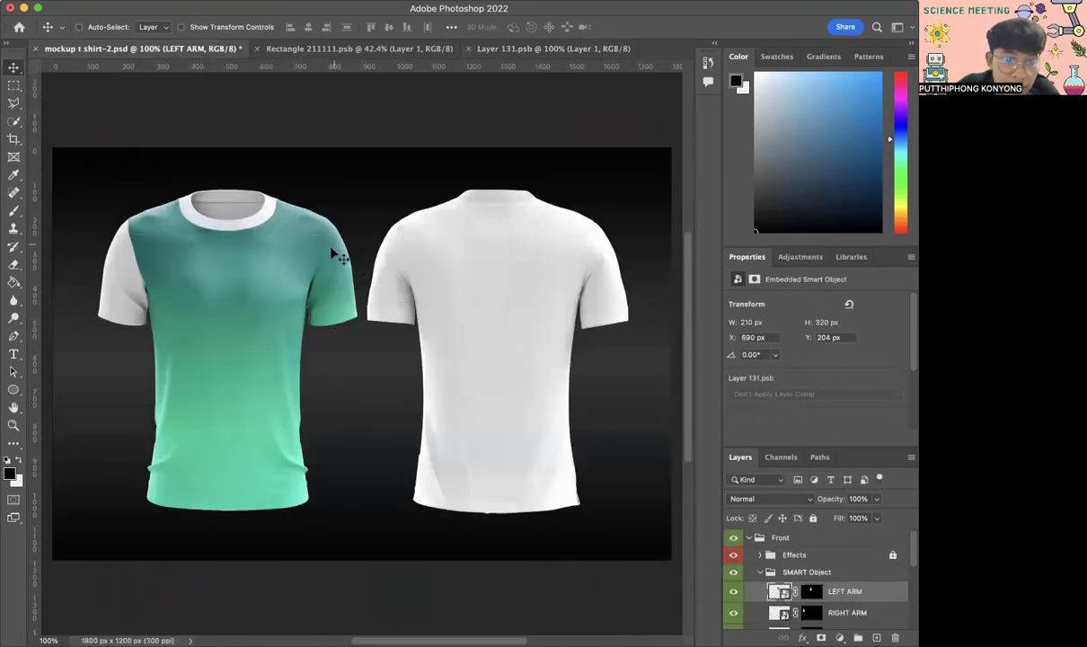
Open the RIGHT ARM smart object's contents and paste the green gradient into it as pixels.
scroll(850, 578, down, 1)
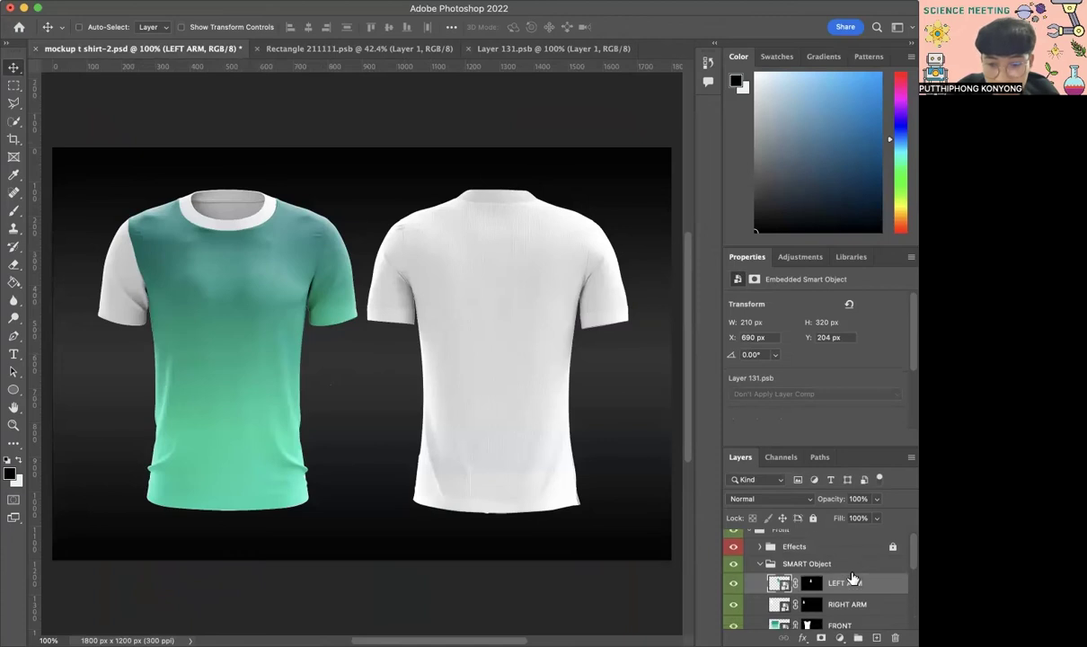
double_click(778, 593)
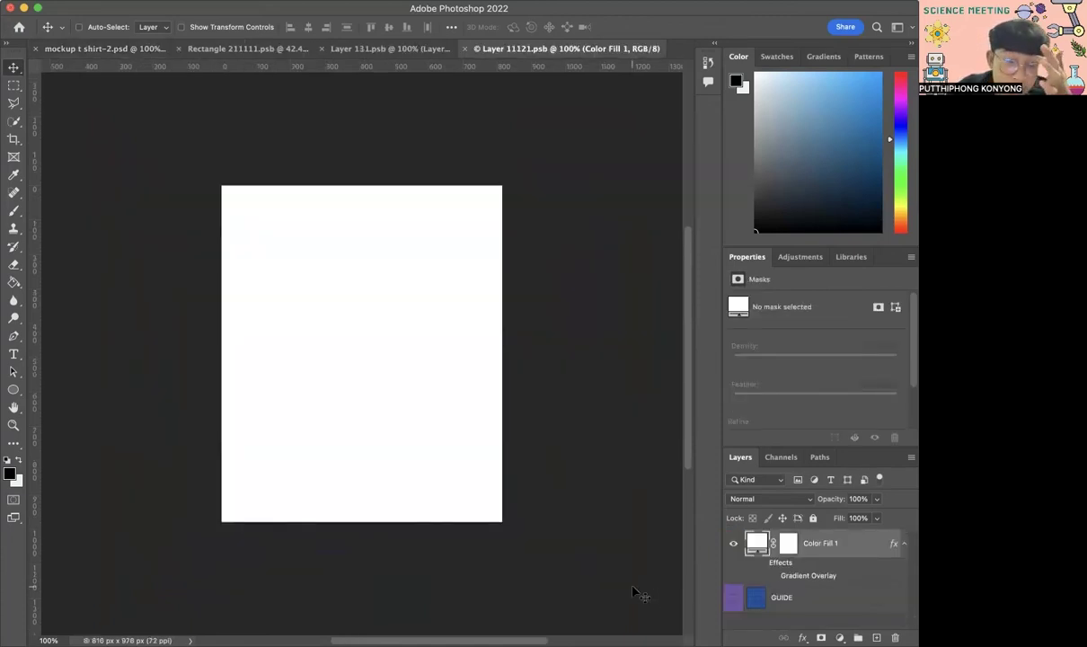
key(super+v)
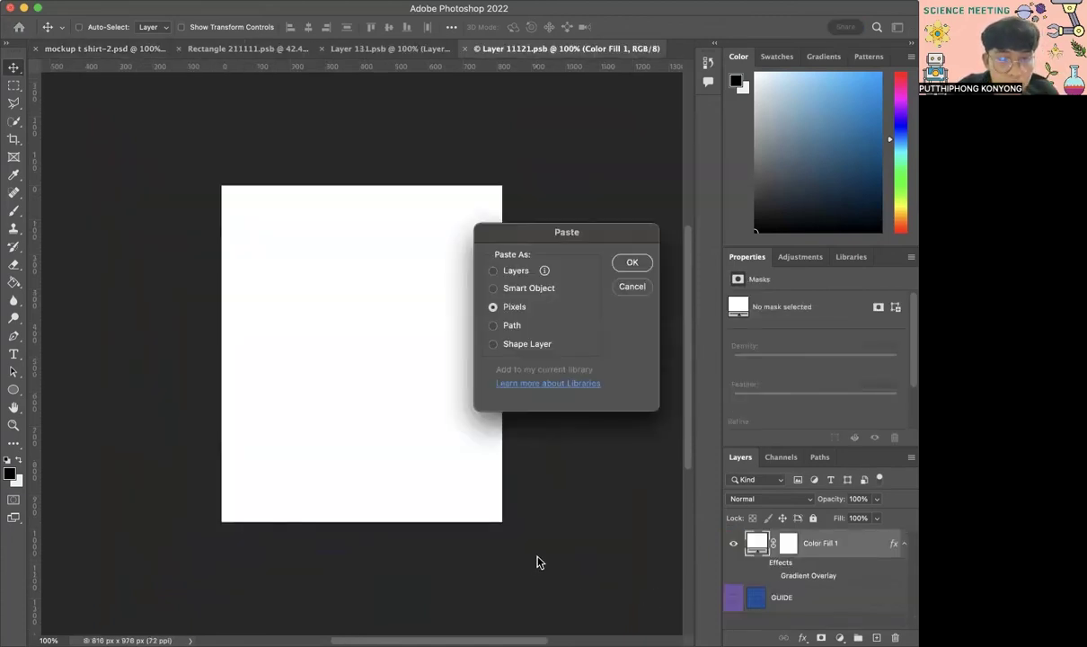
click(628, 273)
Align the gradient with the right arm canvas's upper edge and enlarge it to about 1740 × 1853 px.
mouse_move(449, 304)
mouse_down()
mouse_move(474, 286)
mouse_move(471, 301)
mouse_up()
drag(366, 491, 368, 597)
scroll(388, 524, down, 3)
scroll(396, 544, up, 5)
scroll(396, 545, down, 3)
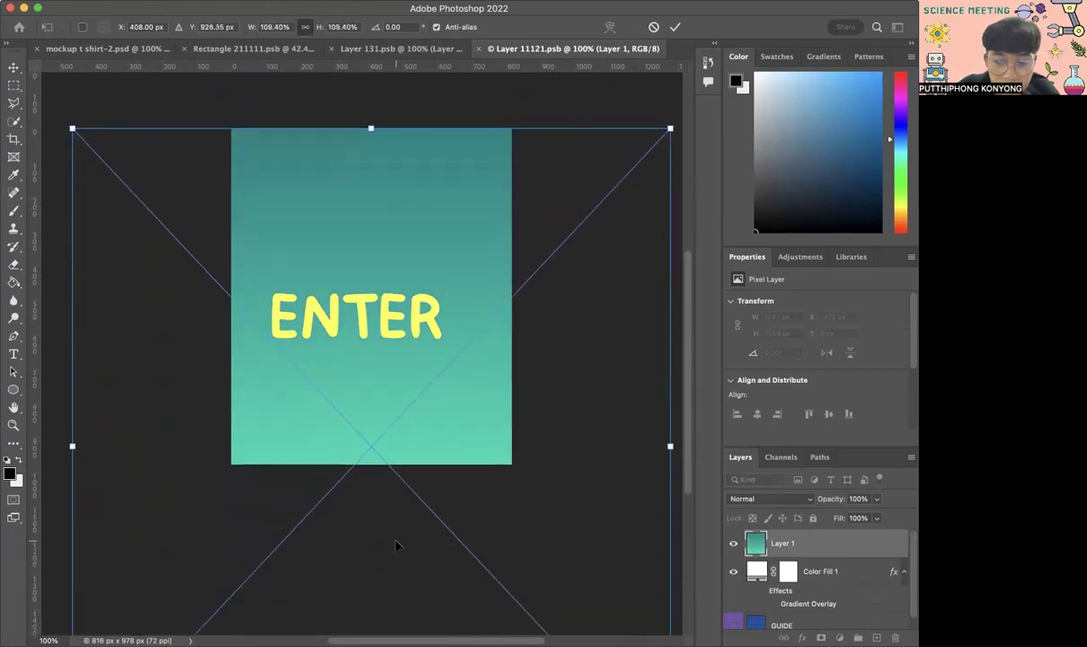
key(Return)
Save the right arm artwork and return to the mockup to view the sleeve.
key(ctrl+s)
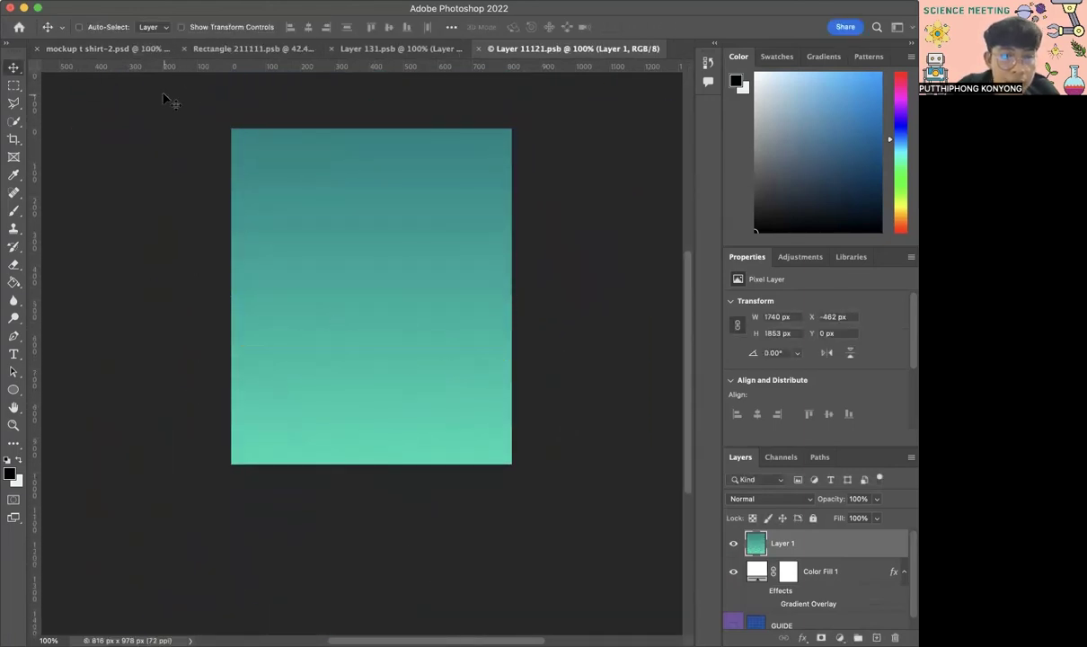
click(143, 51)
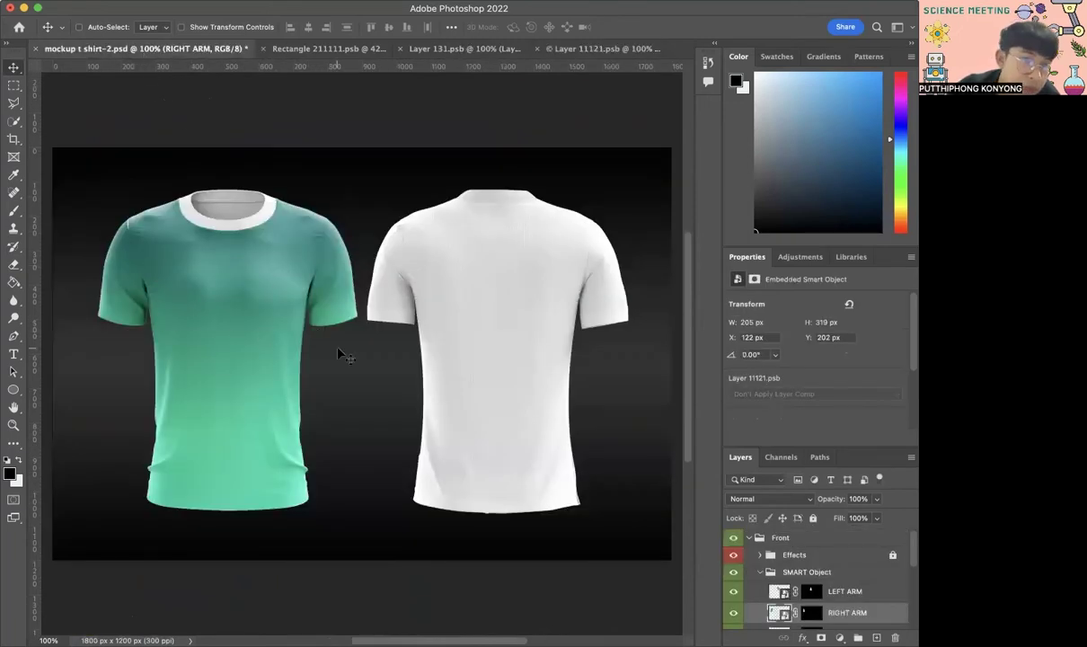
scroll(370, 444, down, 1)
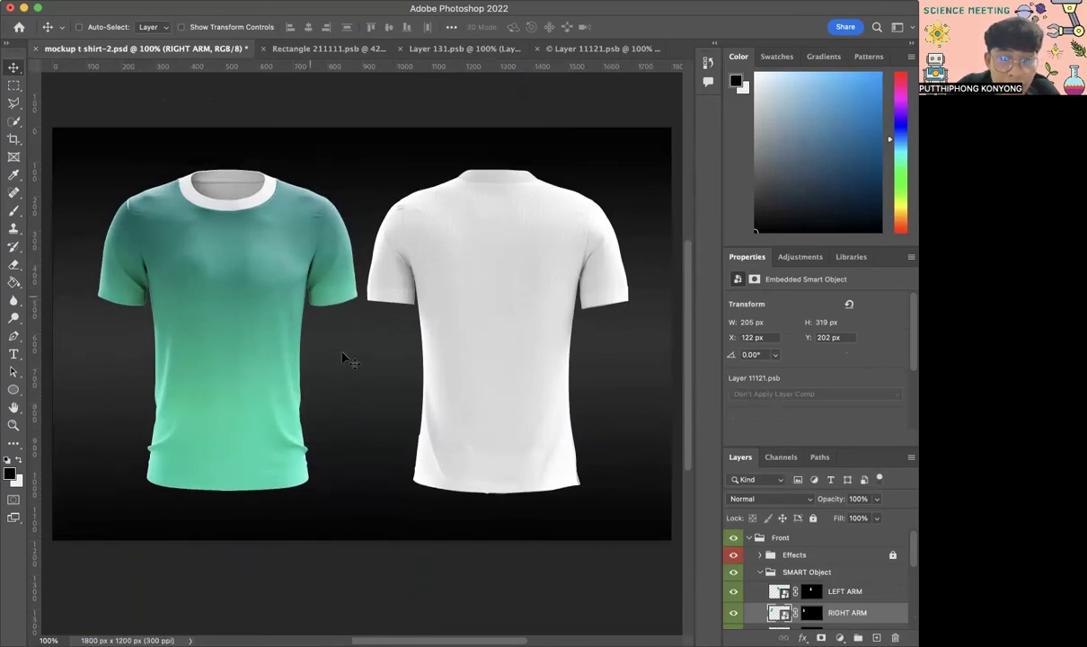
Open the FRONT smart object's contents and paste the dragon artwork into it as pixels.
scroll(764, 562, down, 2)
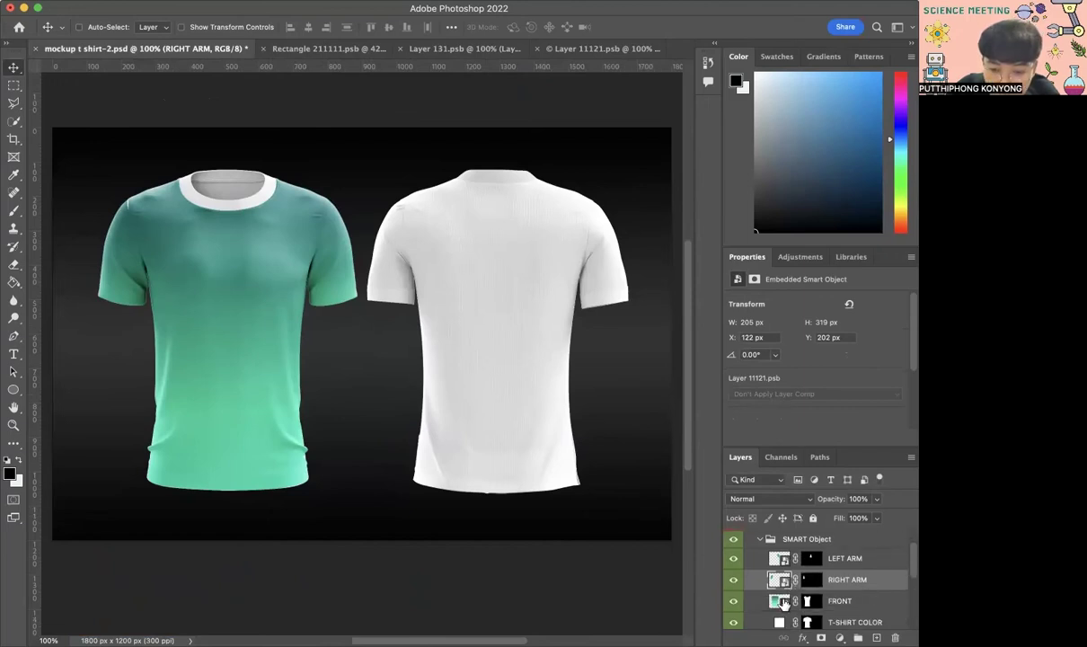
click(822, 600)
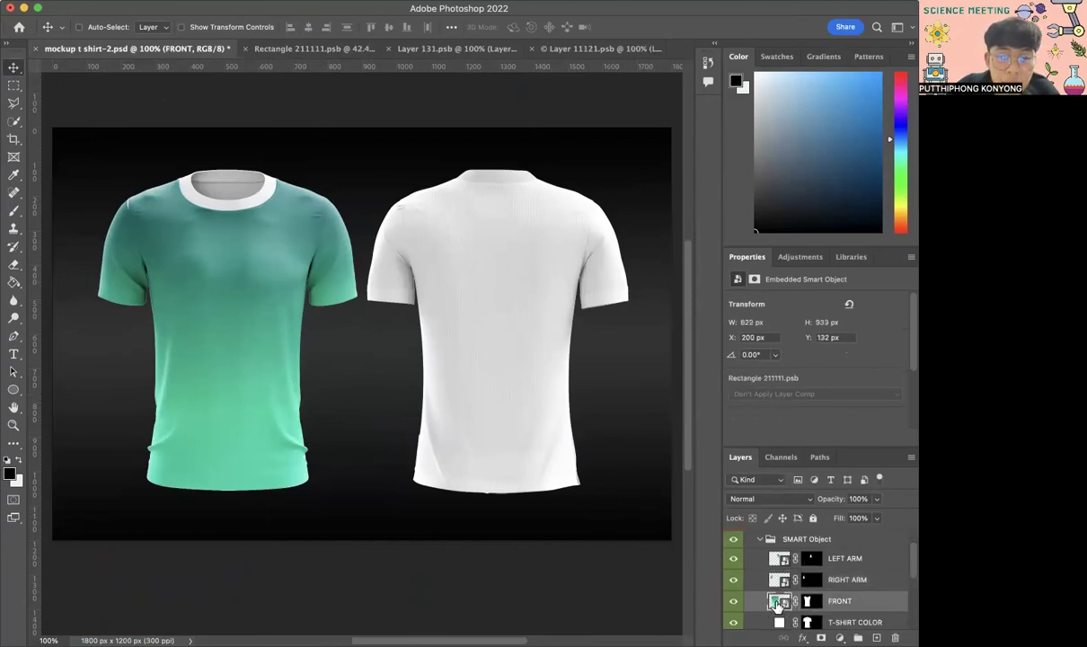
double_click(778, 603)
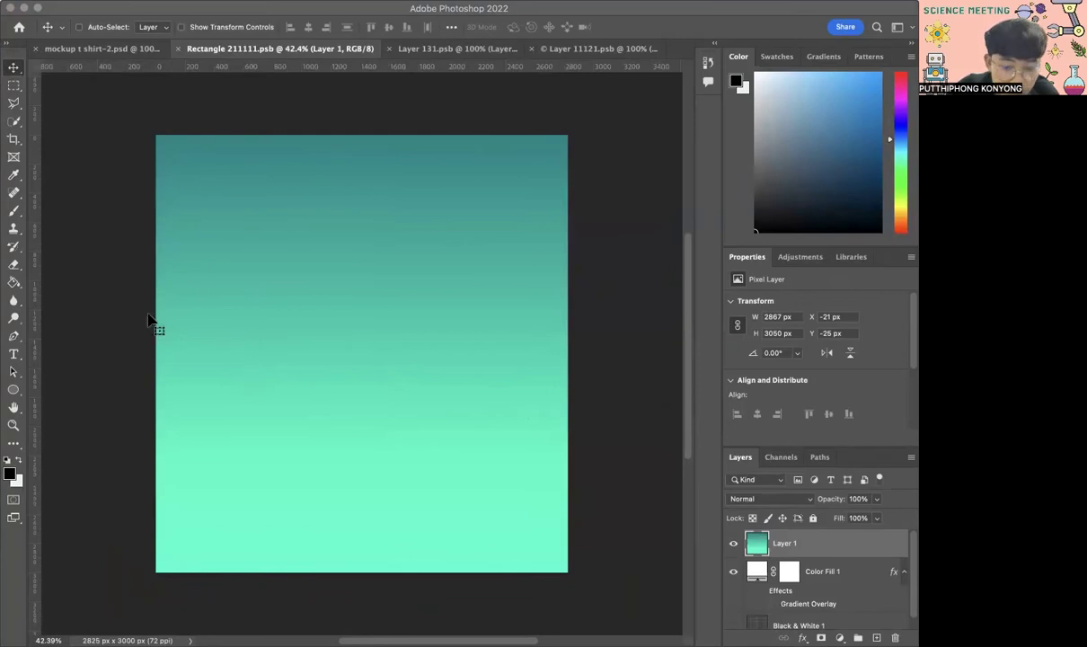
key(super)
key(super+v)
key(Return)
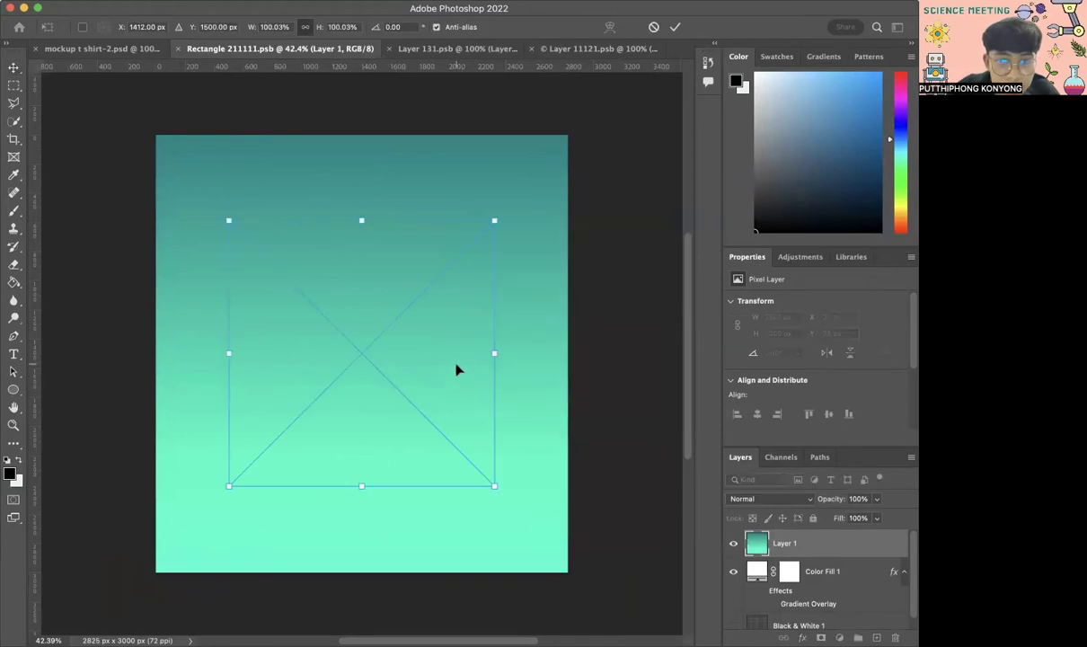
Enlarge the dragon to about 2019 × 1204 px over the front canvas's lower-right corner and save it into the t-shirt mockup.
drag(386, 356, 481, 486)
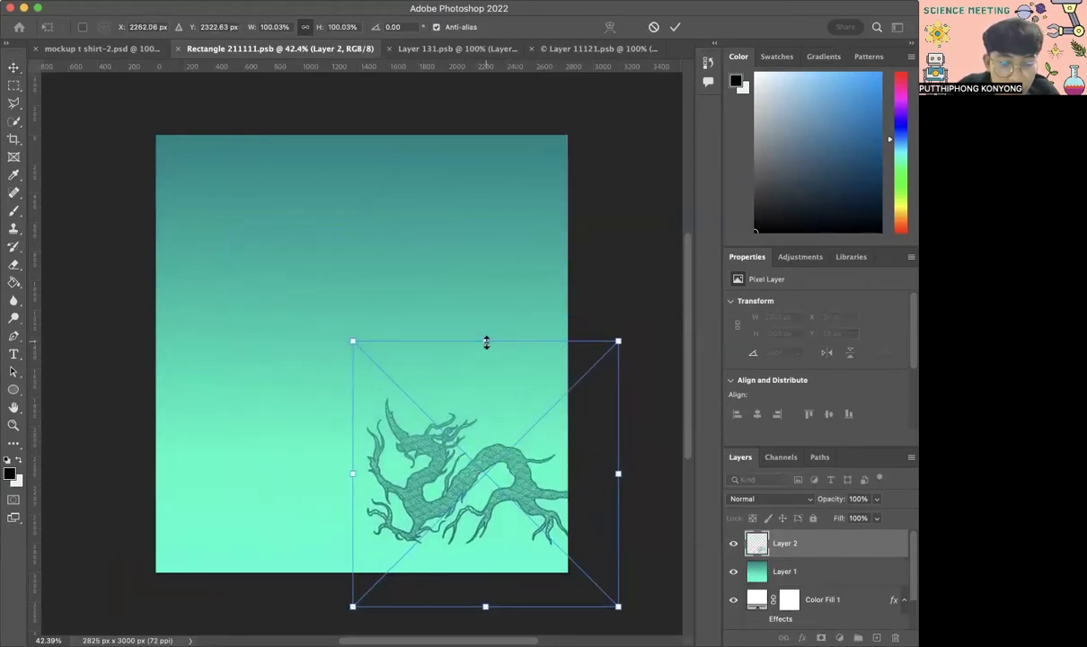
drag(486, 338, 486, 288)
drag(513, 452, 519, 485)
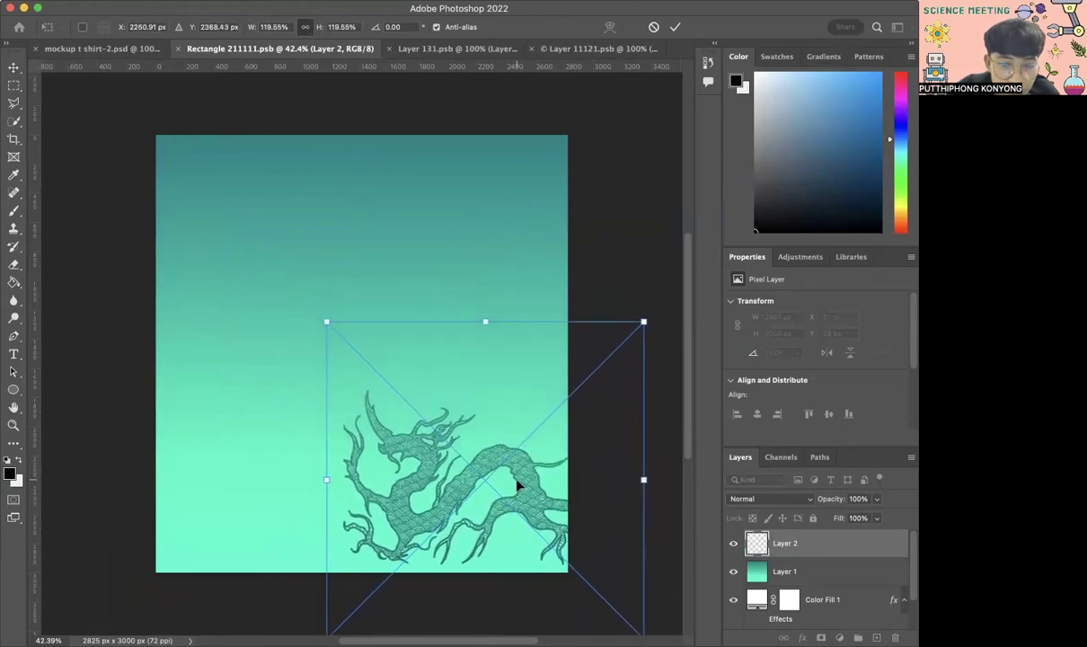
key(Return)
key(super+s)
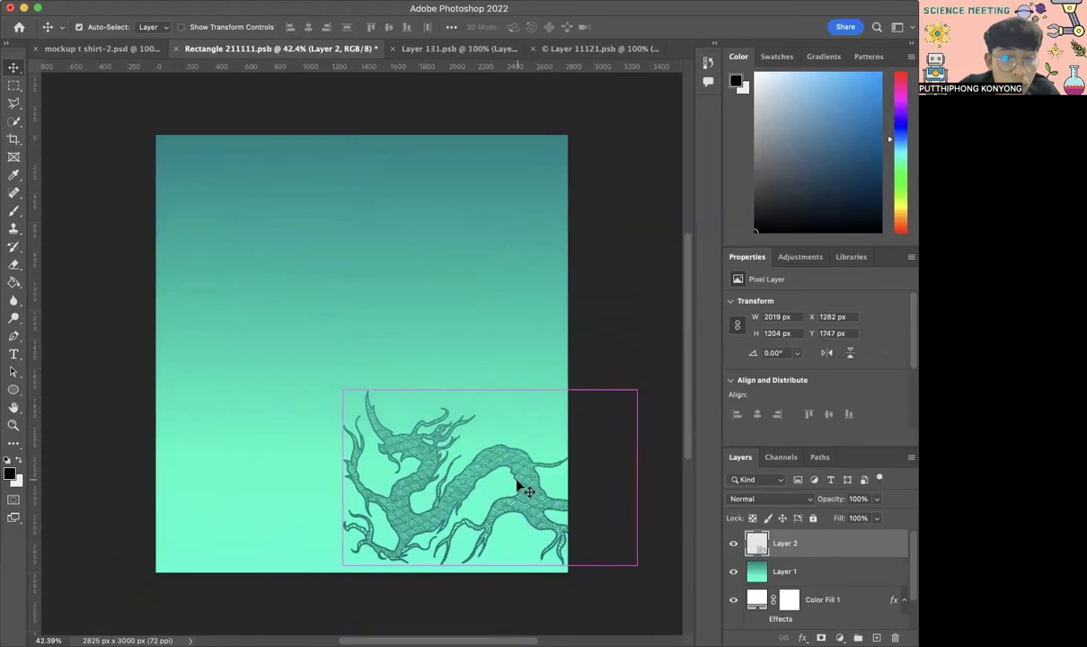
click(148, 50)
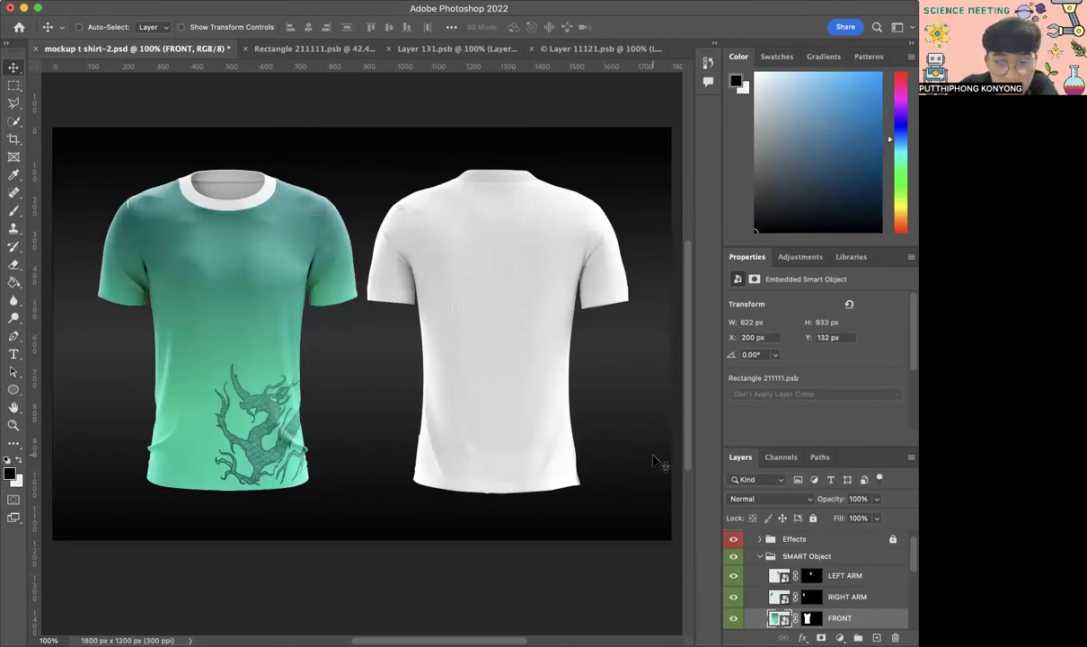
Paste the SANFUN19 lettering as pixels into the front artwork and place it at about 941 × 206 px in the canvas's upper-left area.
key(ctrl+Tab)
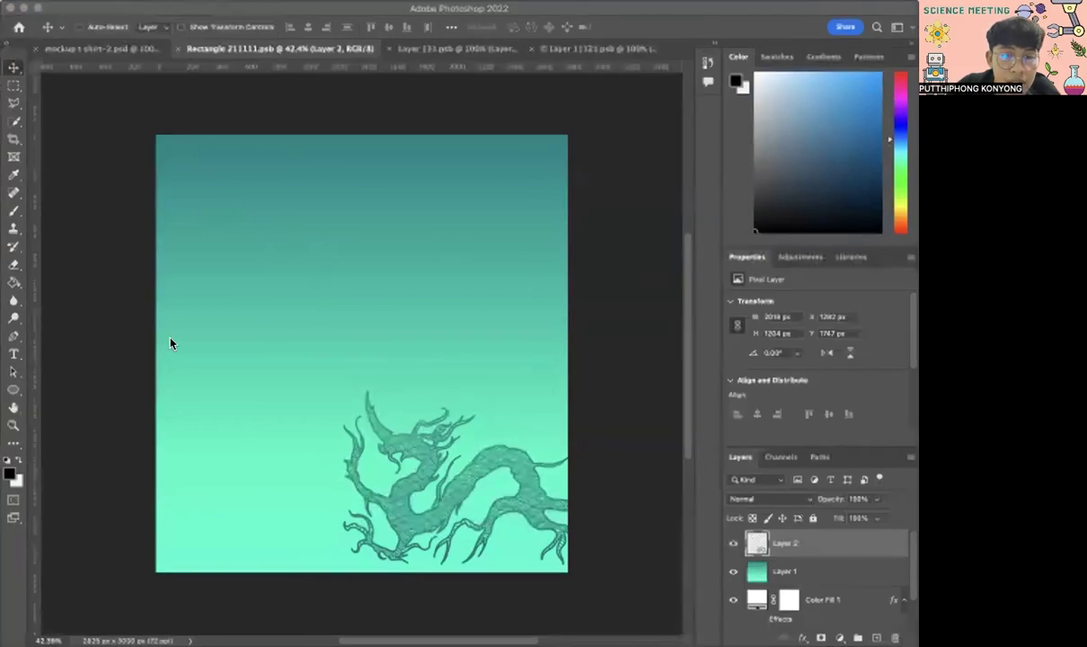
key(super+v)
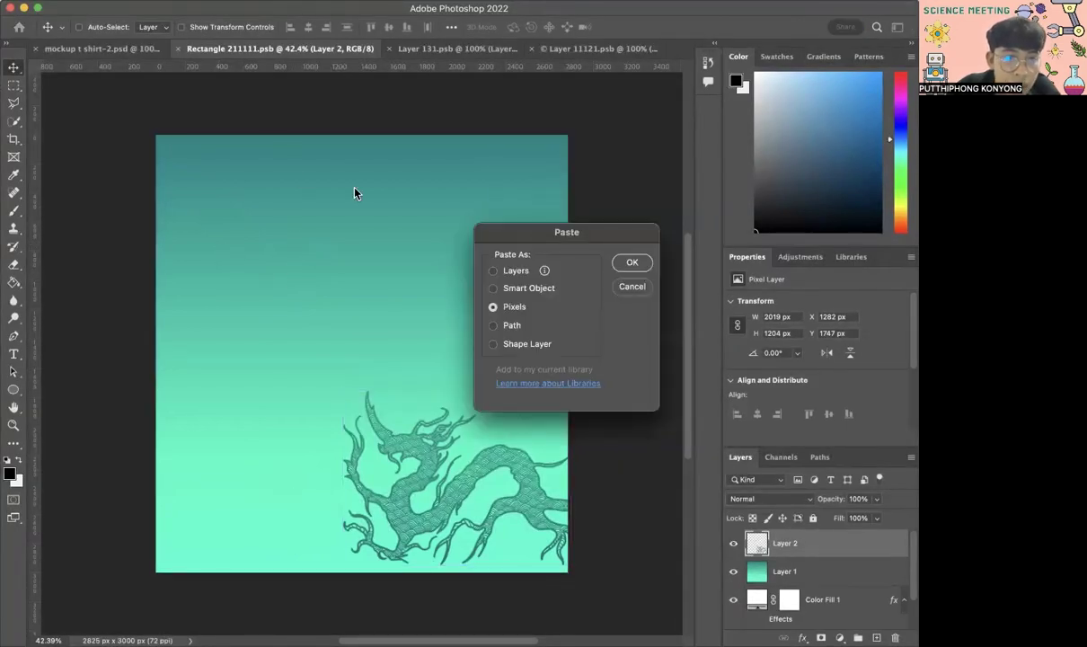
key(Return)
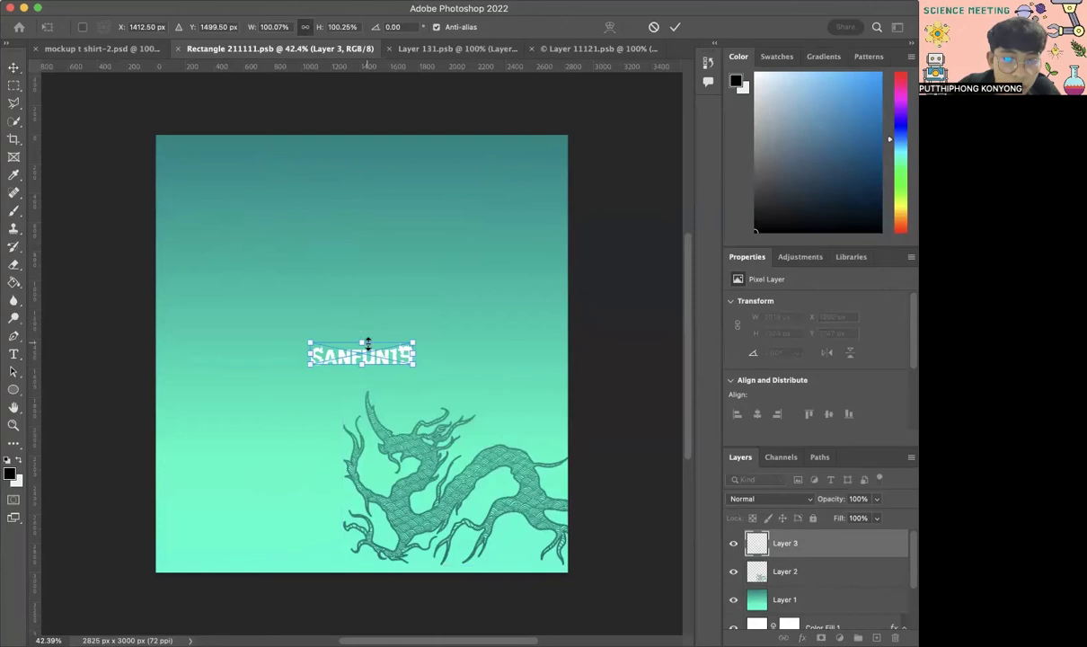
drag(364, 359, 306, 234)
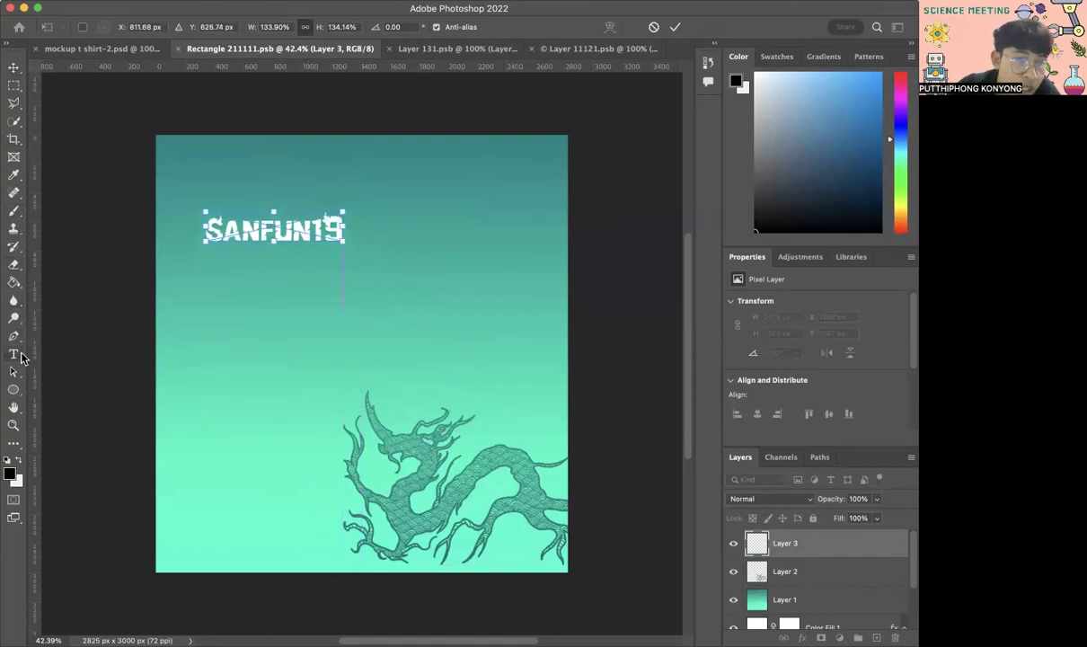
click(246, 299)
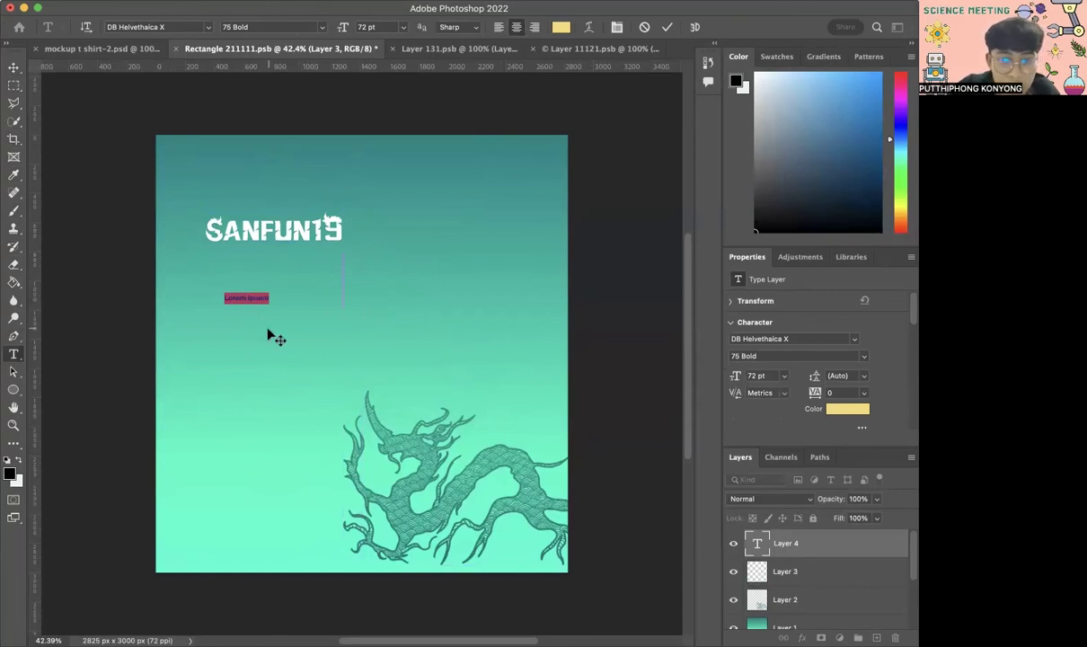
key(BackSpace)
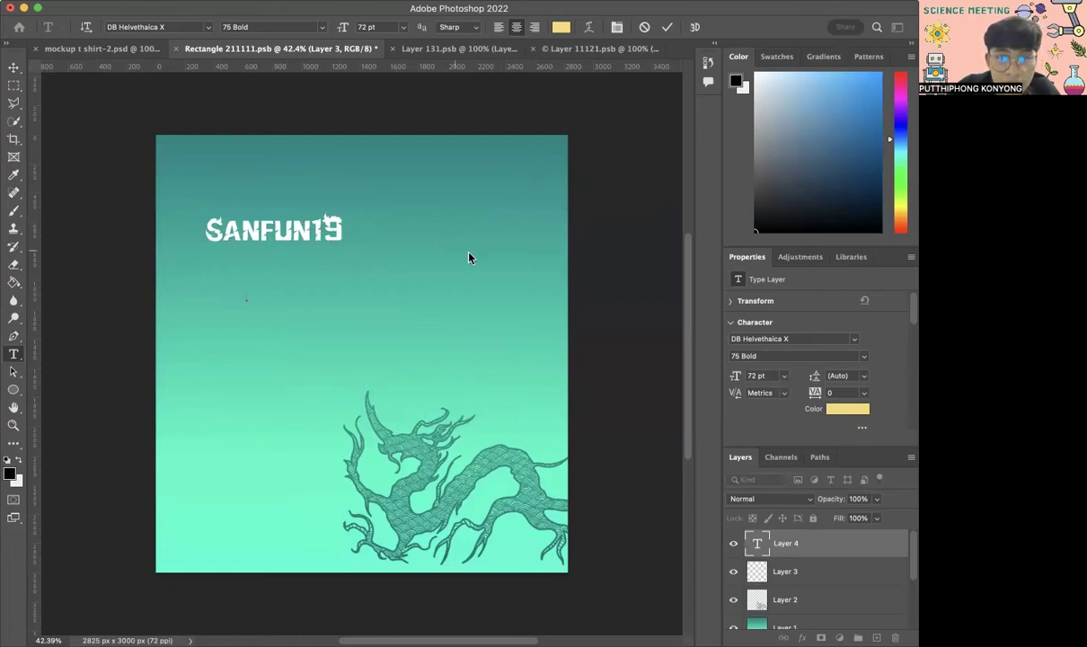
click(645, 27)
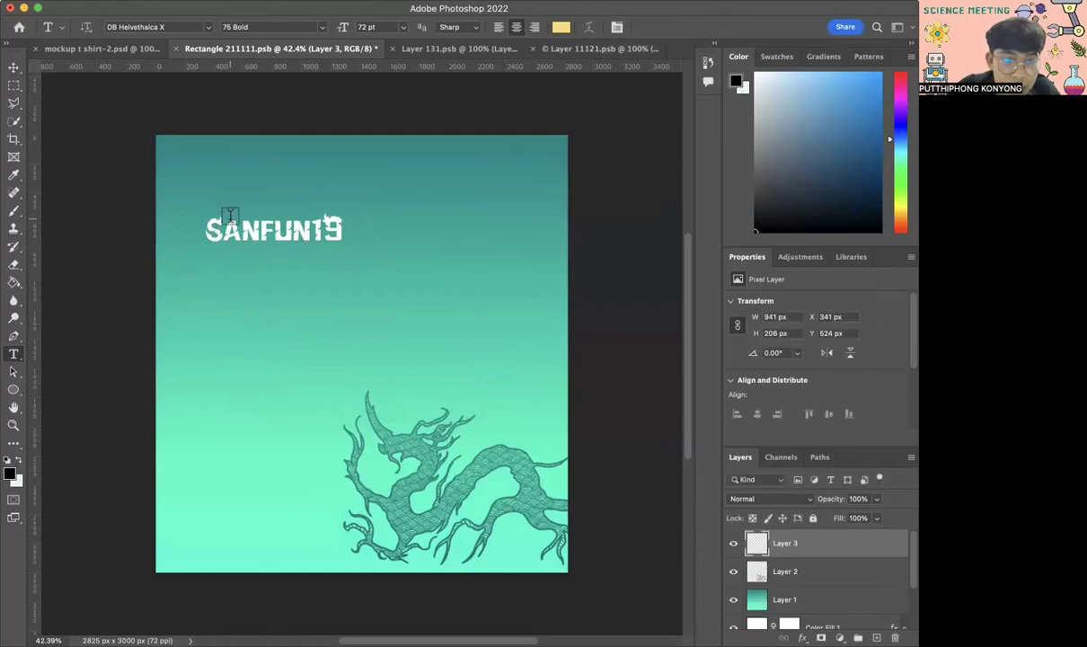
Save the front artwork and return to the mockup to check where the lettering falls on the shirt.
key(super+s)
click(99, 49)
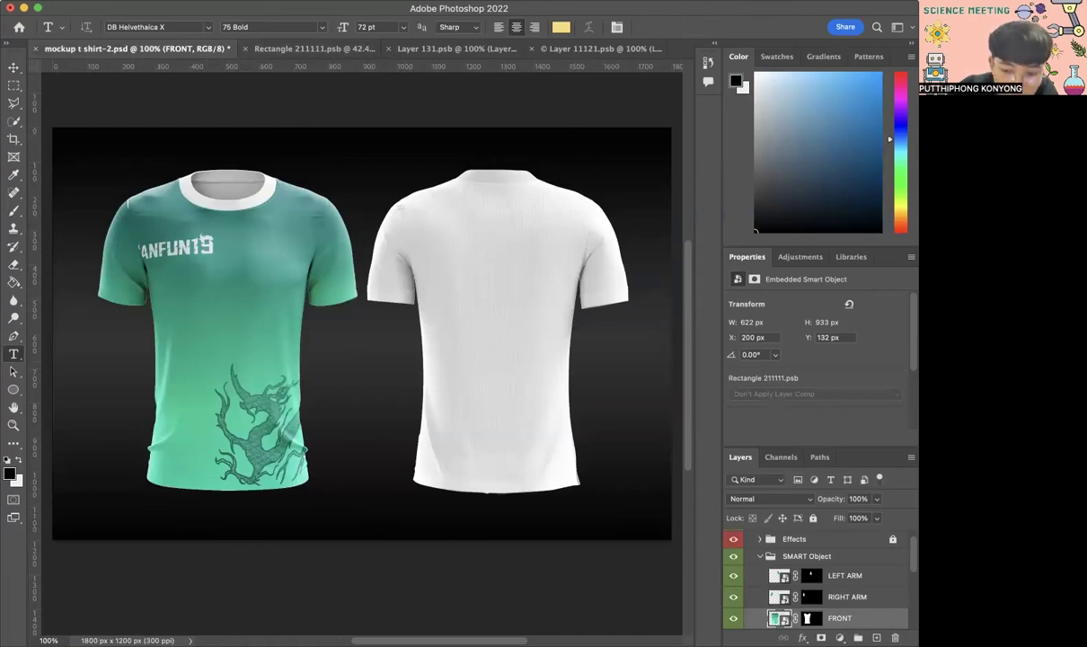
Move the SANFUN19 lettering to about X 613, Y 557 px in the FRONT smart object and save it into the mockup.
double_click(778, 618)
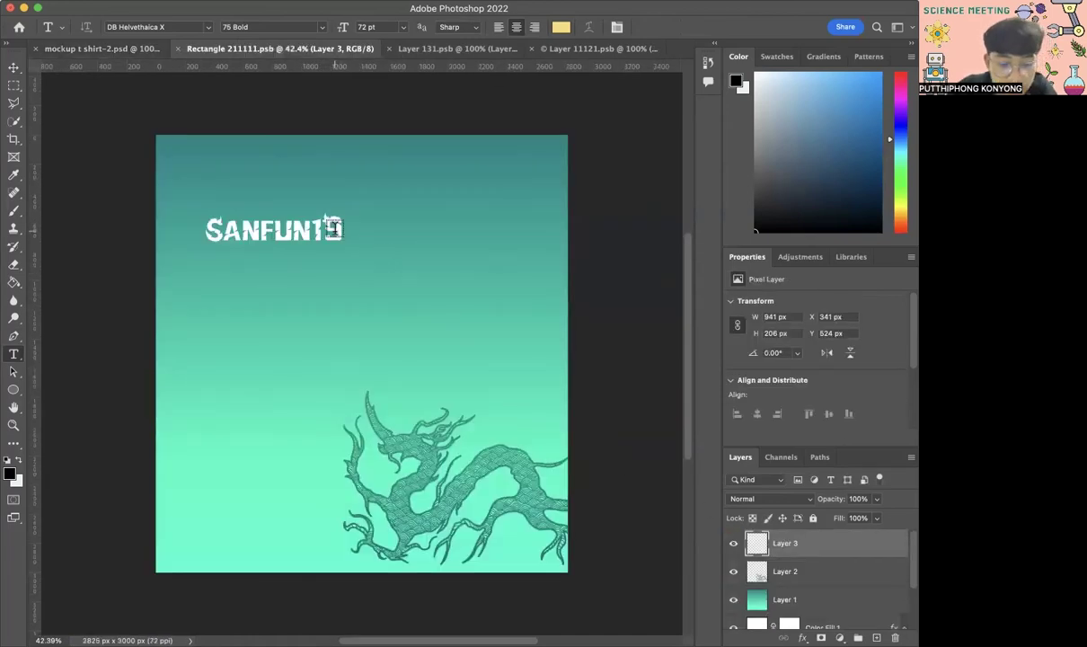
key(ctrl+t)
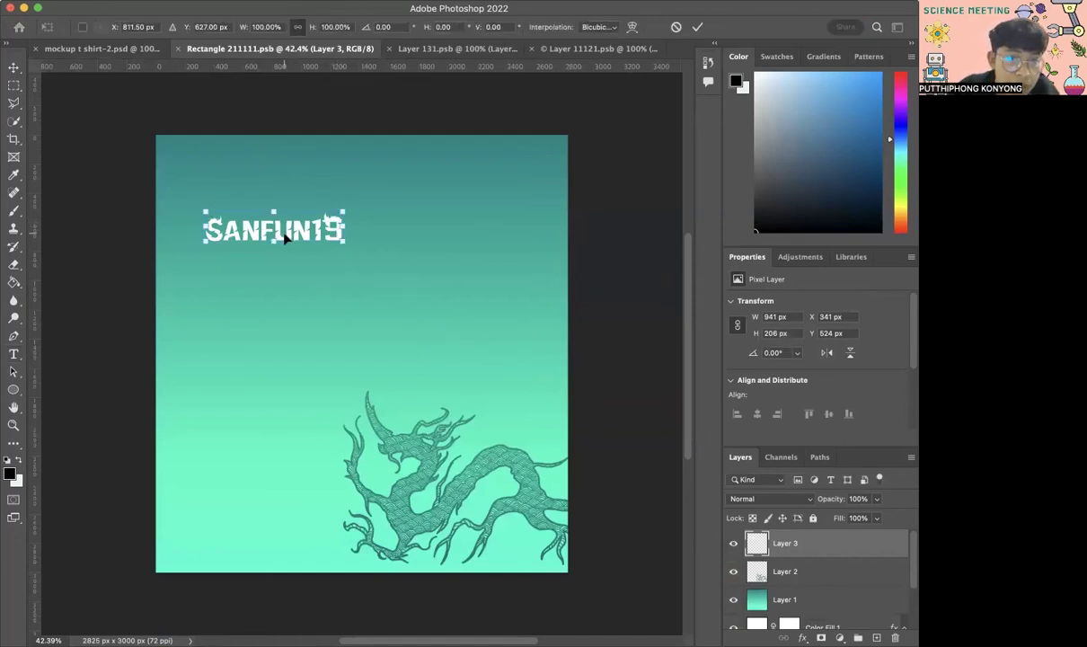
drag(288, 235, 329, 238)
key(Return)
key(t)
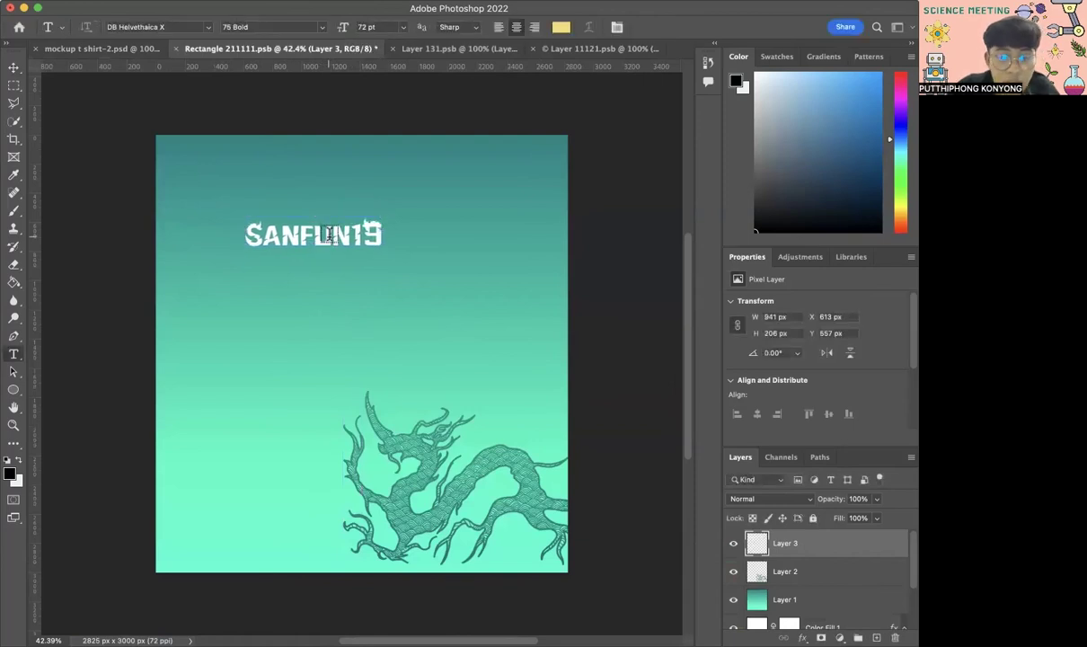
key(ctrl+s)
click(135, 49)
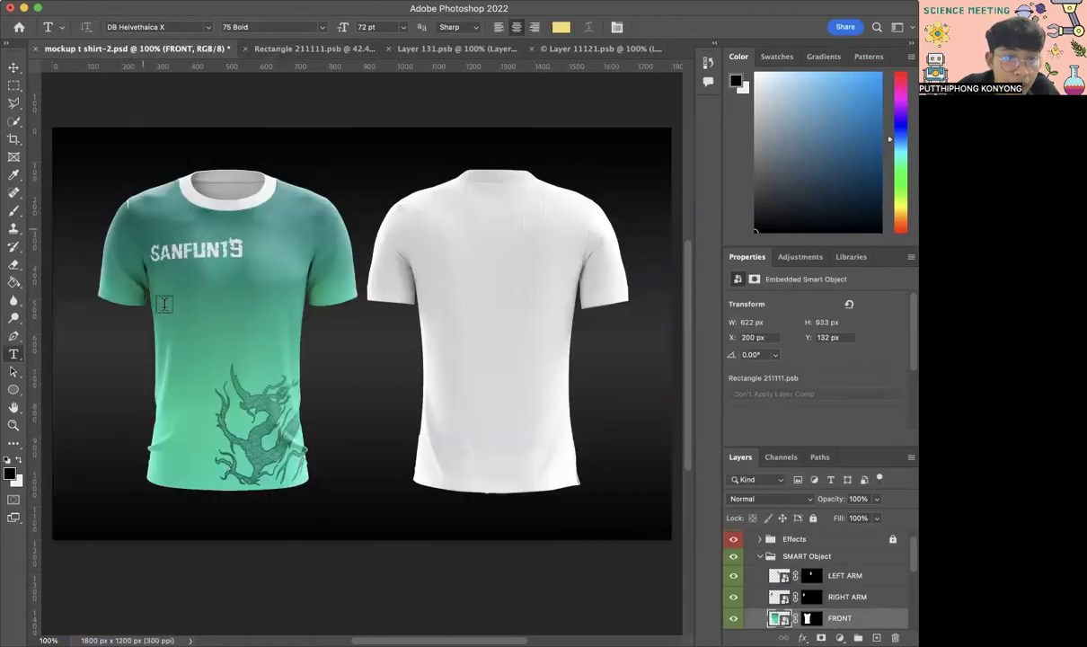
Expand the SMARTS subgroup inside the Back layer group to reach the back shirt's smart objects.
scroll(310, 400, down, 1)
scroll(360, 403, up, 1)
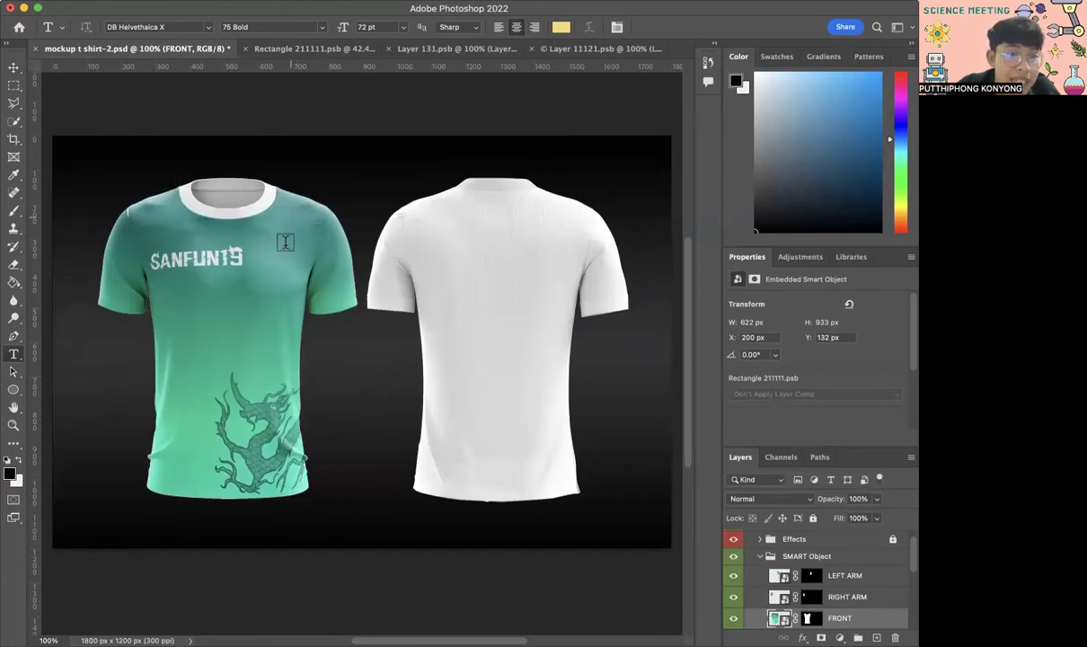
scroll(849, 577, down, 3)
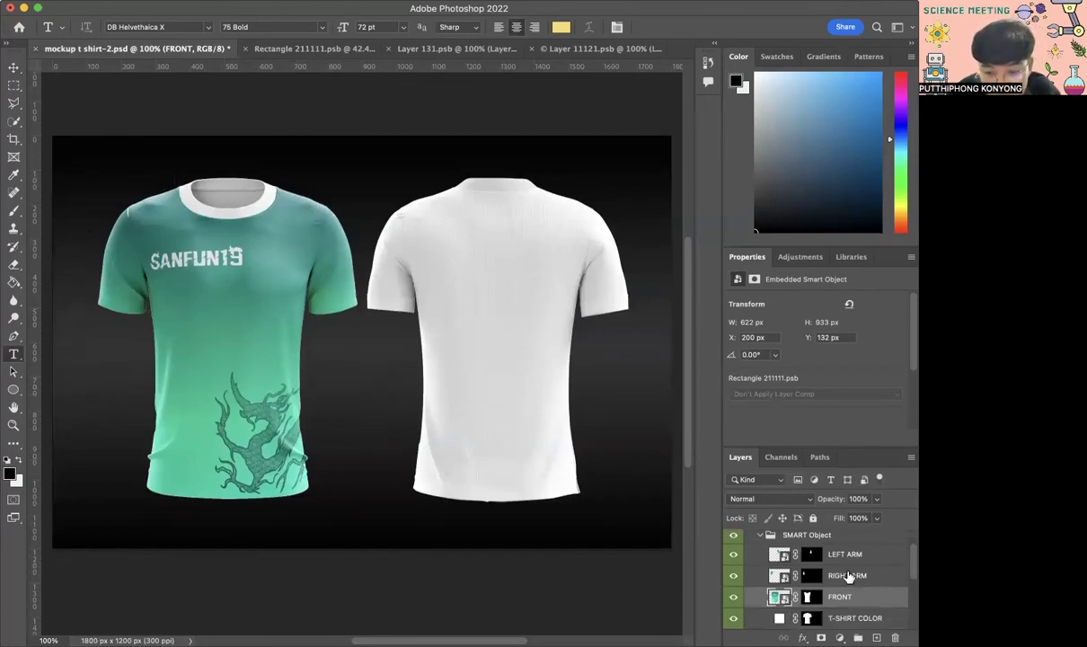
scroll(849, 577, down, 3)
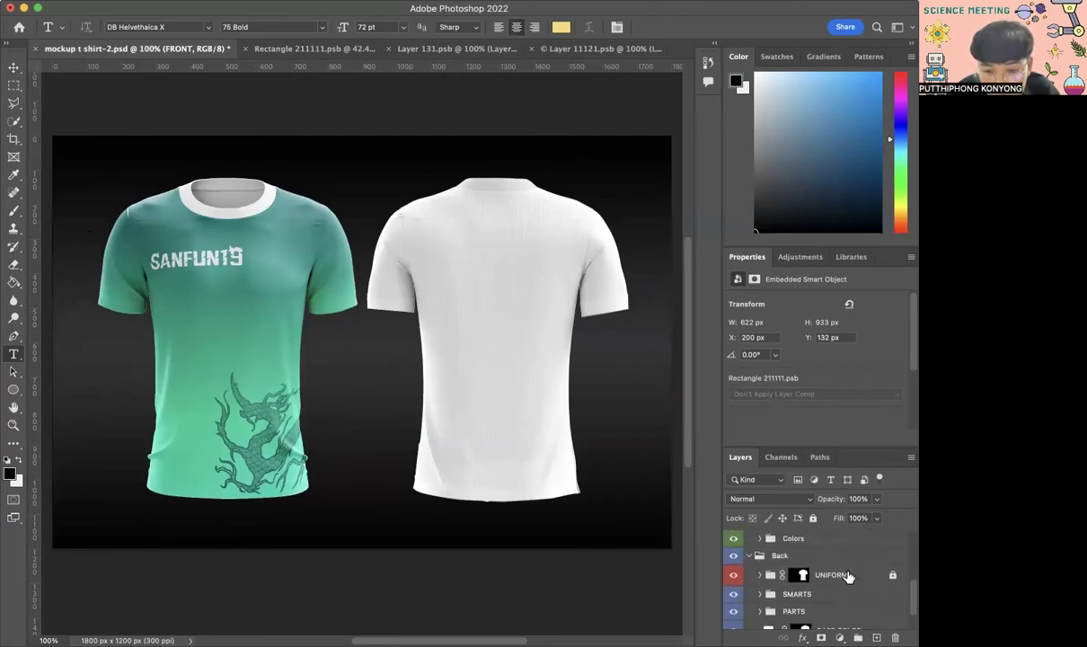
click(750, 556)
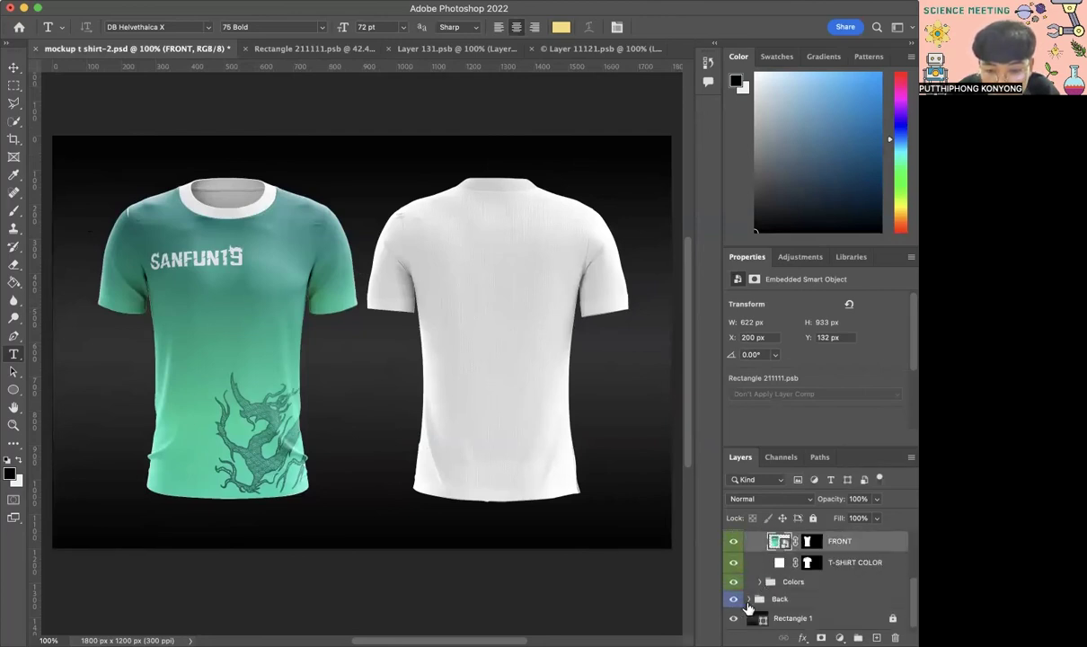
click(750, 599)
scroll(791, 593, down, 3)
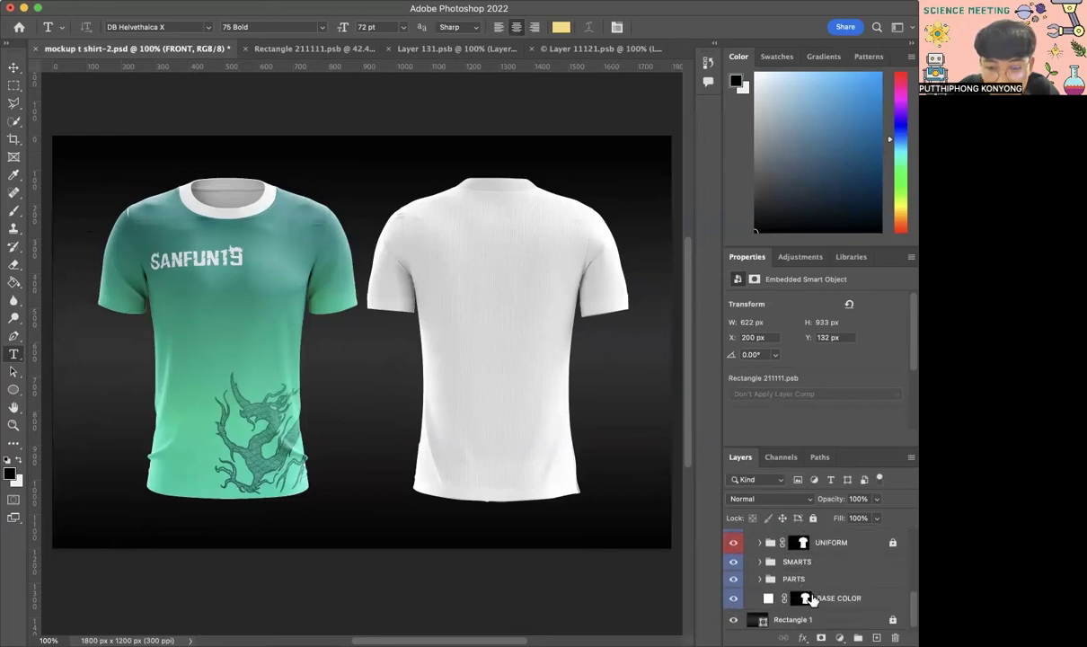
click(760, 560)
scroll(763, 562, down, 2)
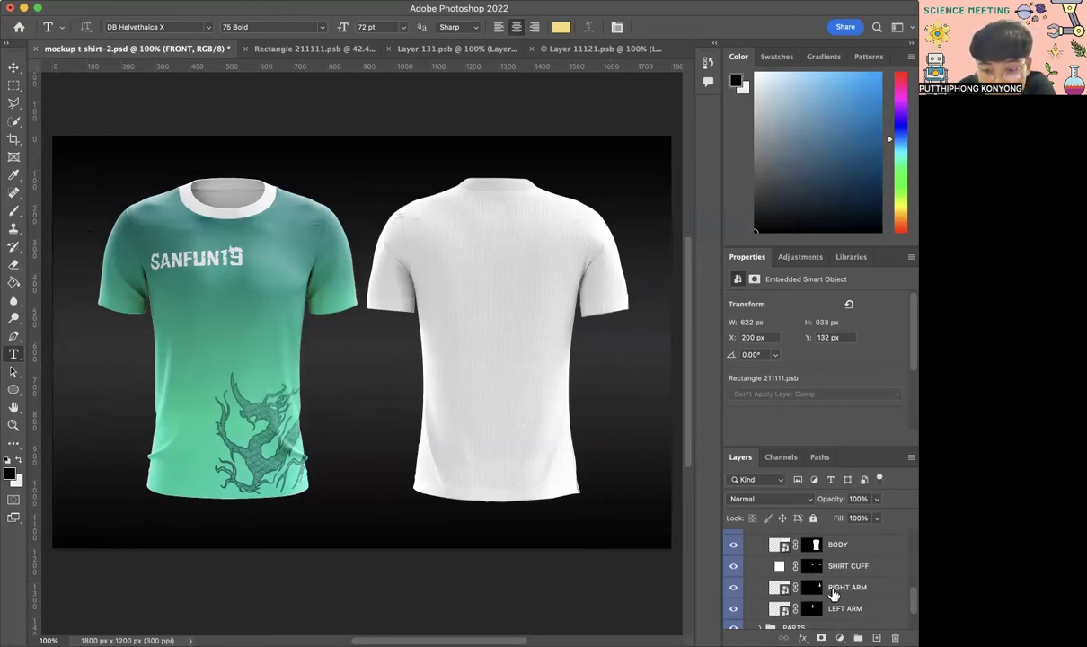
scroll(789, 562, down, 2)
scroll(825, 589, up, 2)
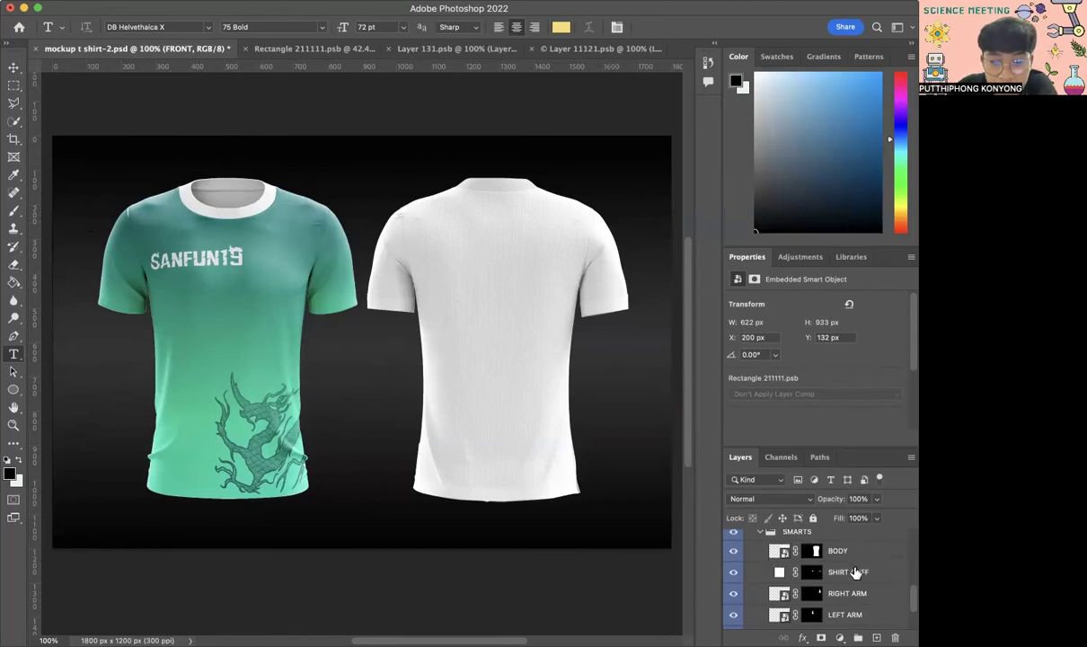
Open the back BODY smart object's contents and paste the green gradient into it as pixels.
double_click(784, 552)
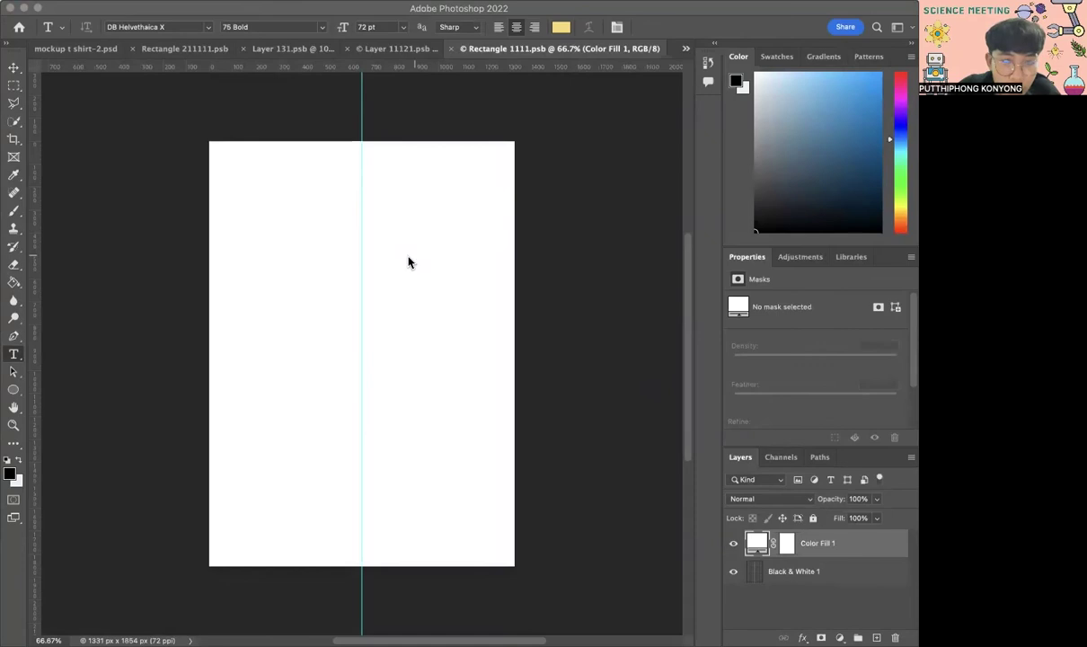
key(super+v)
key(Return)
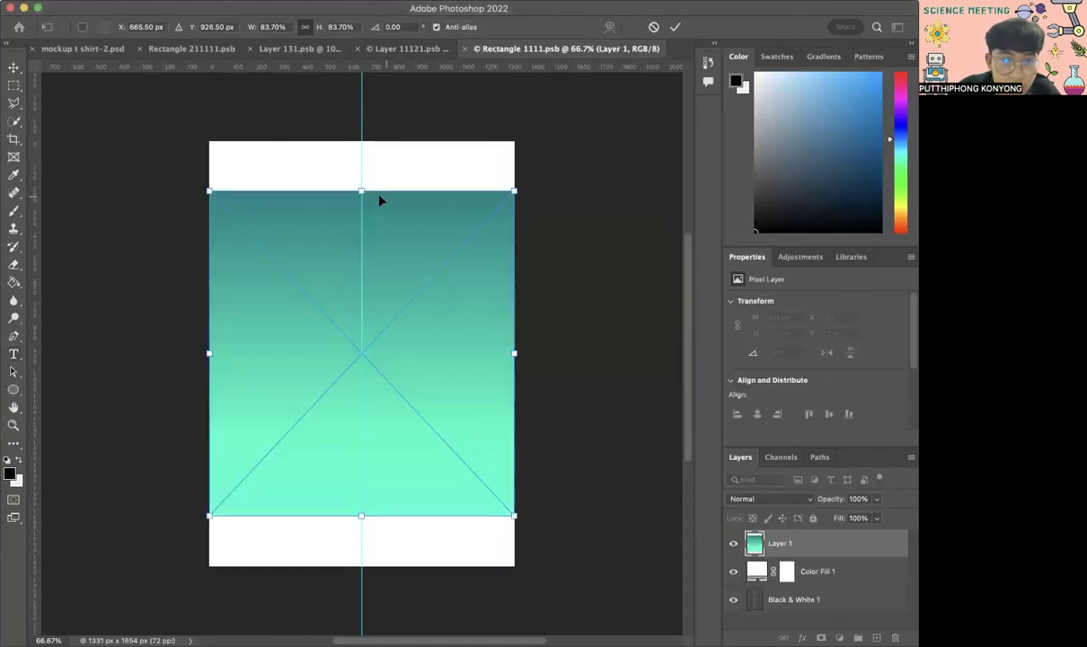
Enlarge the gradient to about 1877 × 1998 px to cover the whole back body canvas and save it into the mockup.
drag(360, 188, 362, 132)
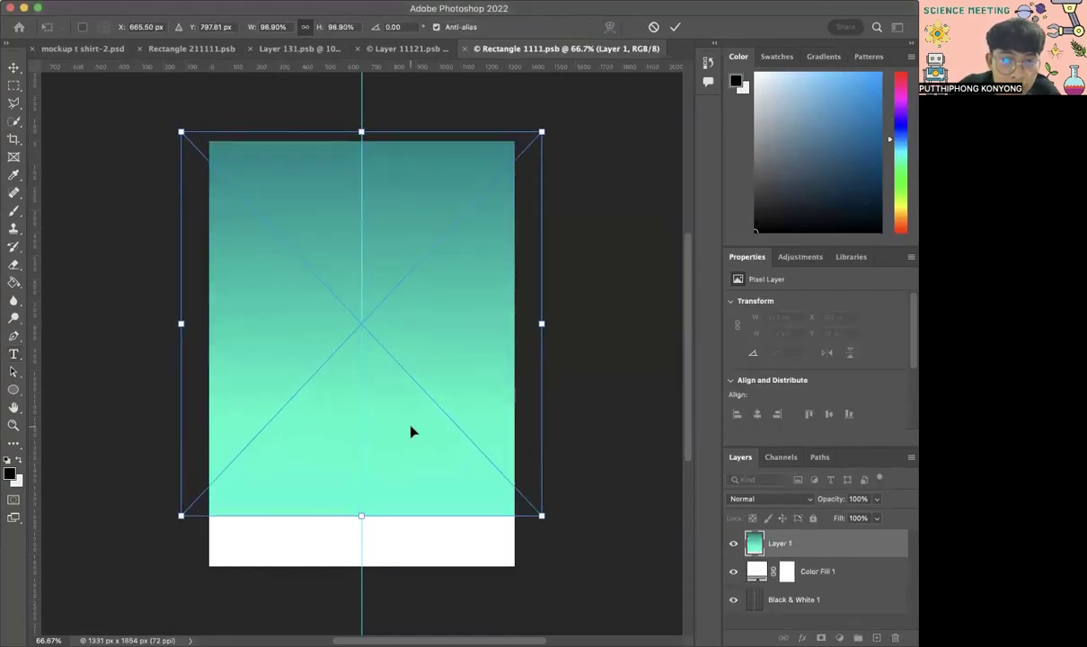
drag(362, 519, 361, 590)
key(Return)
key(t)
key(super+s)
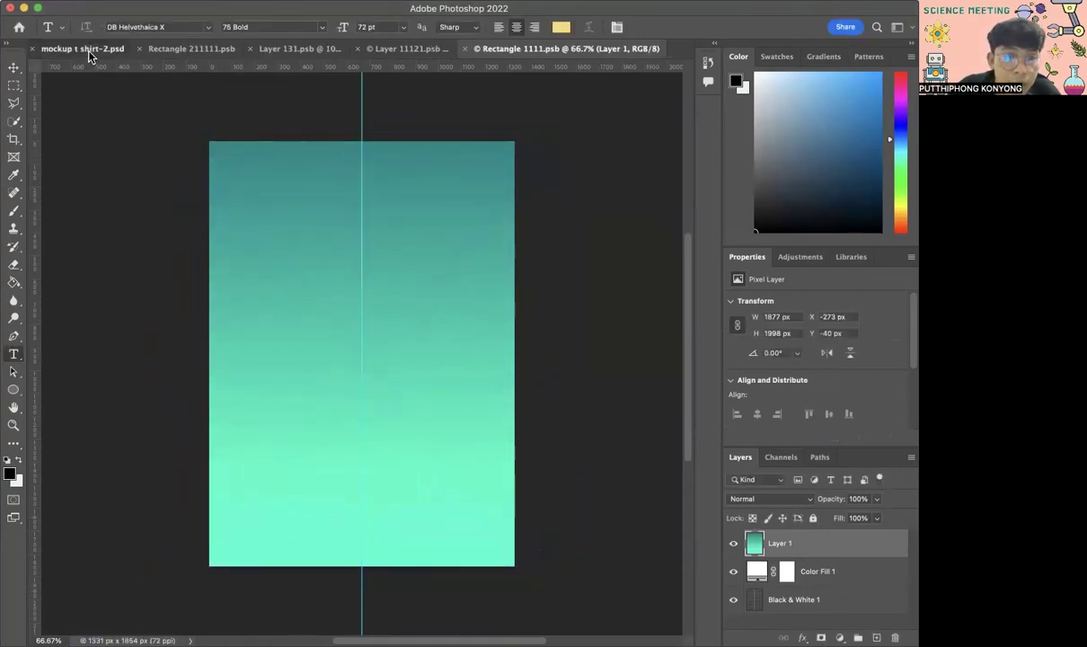
click(84, 49)
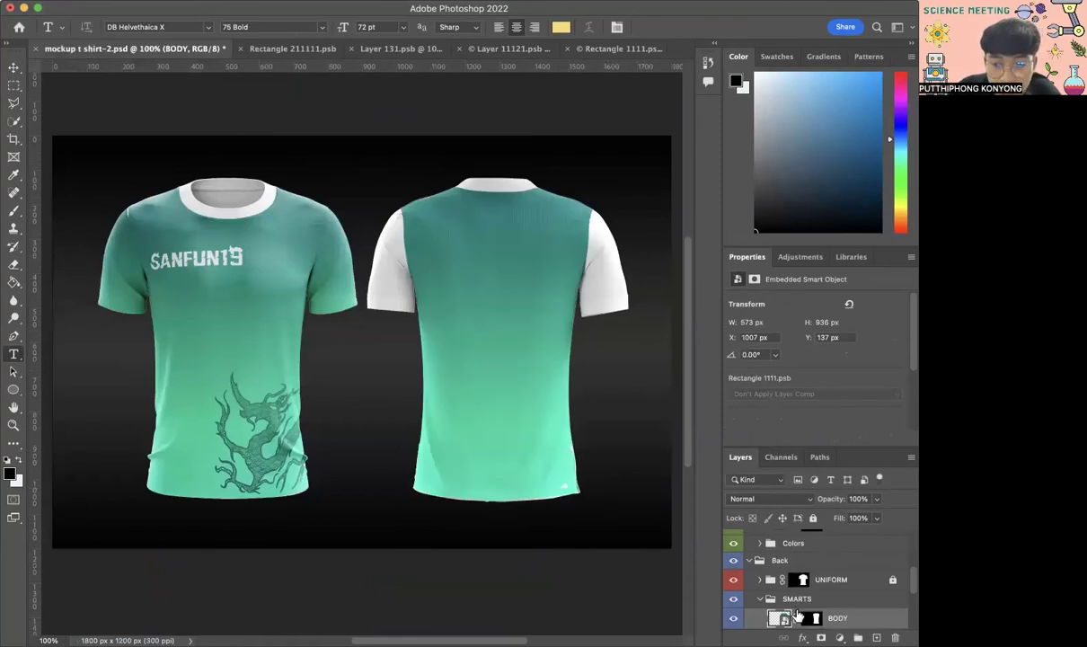
Open the RIGHT ARM smart object's contents in the Back group and paste the green gradient into it as pixels.
scroll(760, 584, down, 1)
scroll(735, 573, down, 2)
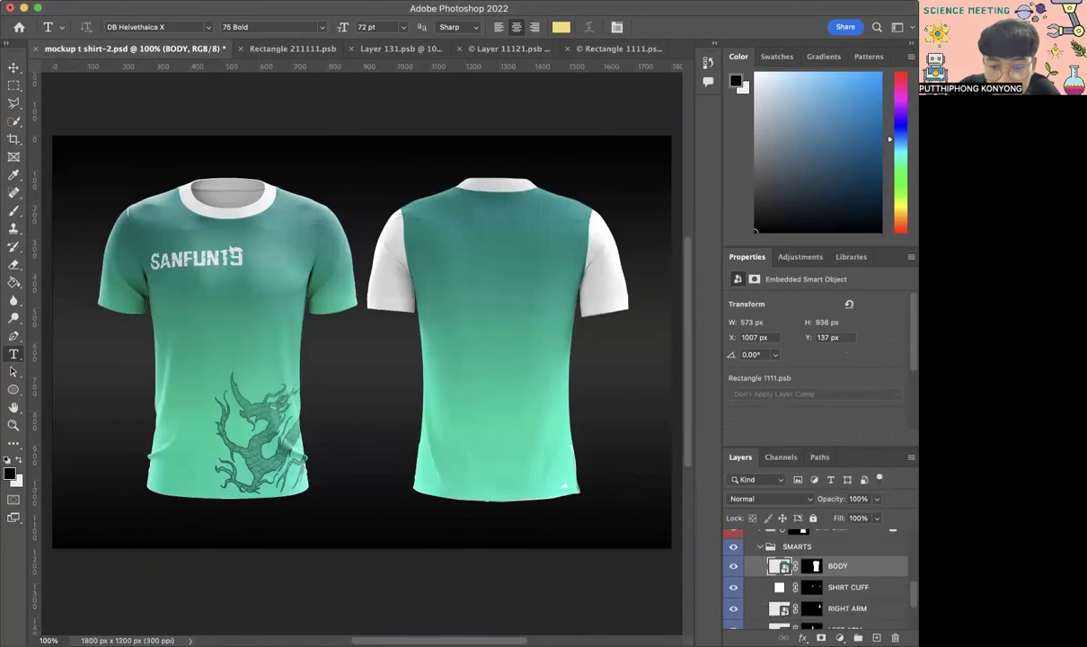
double_click(774, 609)
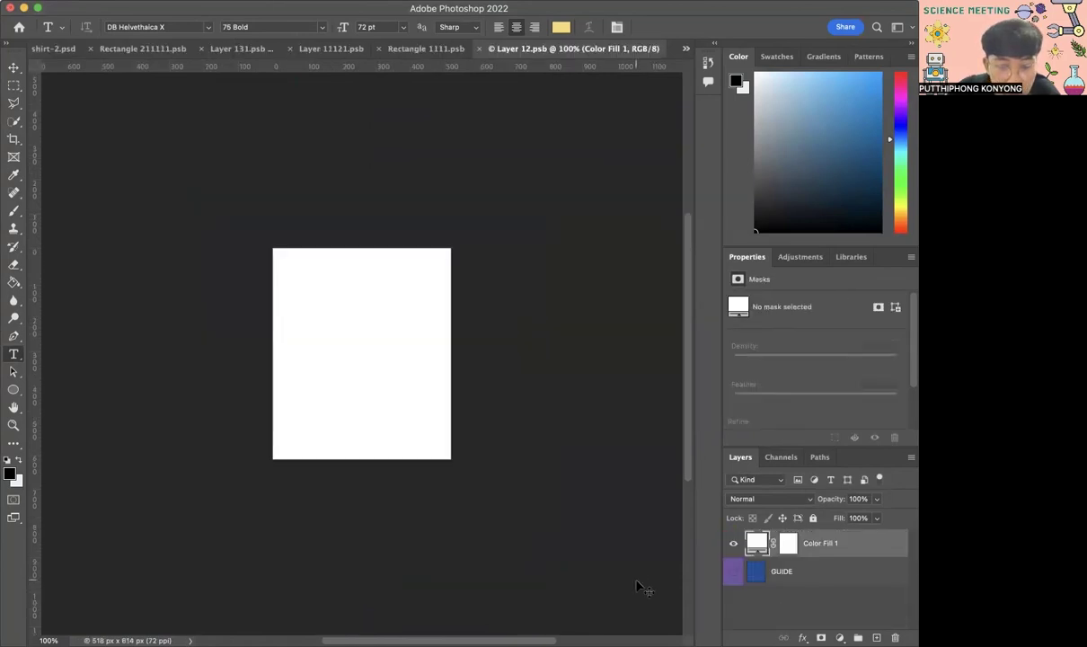
key(super+v)
key(Return)
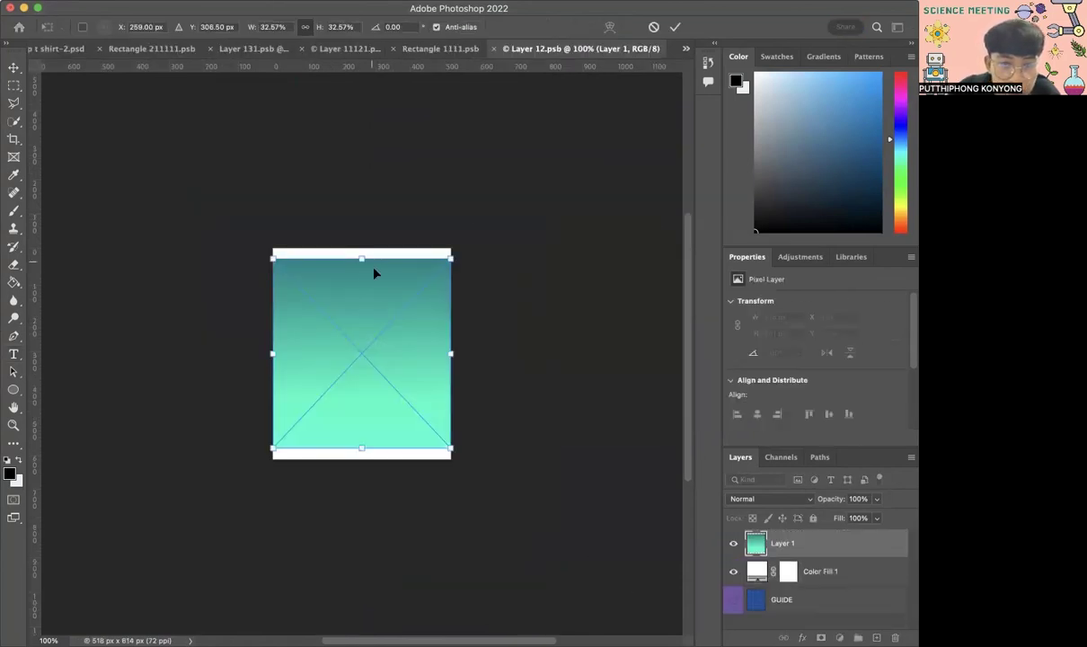
Enlarge the gradient to about 1032 × 1097 px to cover the right arm canvas, save it and return to the mockup.
drag(361, 259, 361, 224)
drag(361, 447, 362, 597)
key(Return)
key(t)
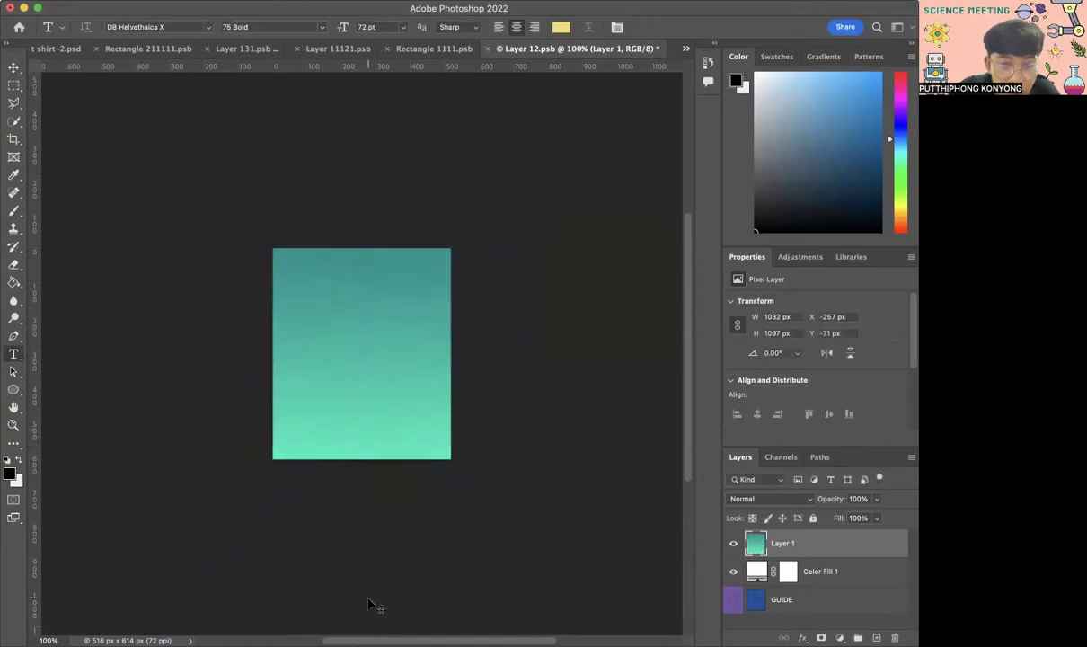
click(72, 46)
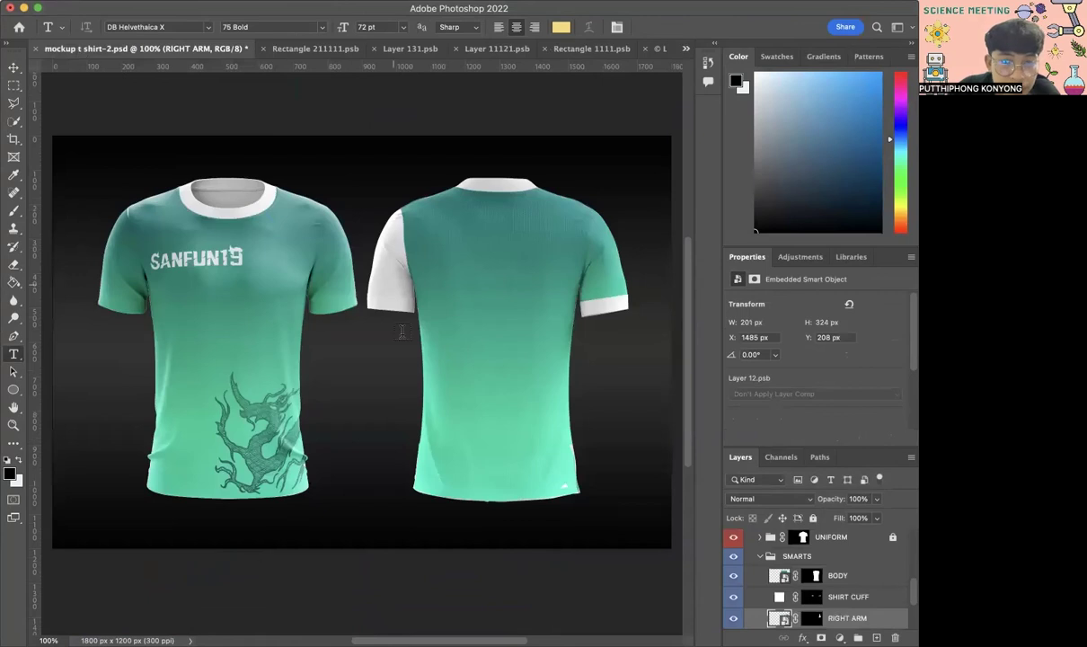
Hide the white SHIRT CUFF layer in the back shirt's SMARTS group.
scroll(680, 449, down, 1)
scroll(781, 566, down, 1)
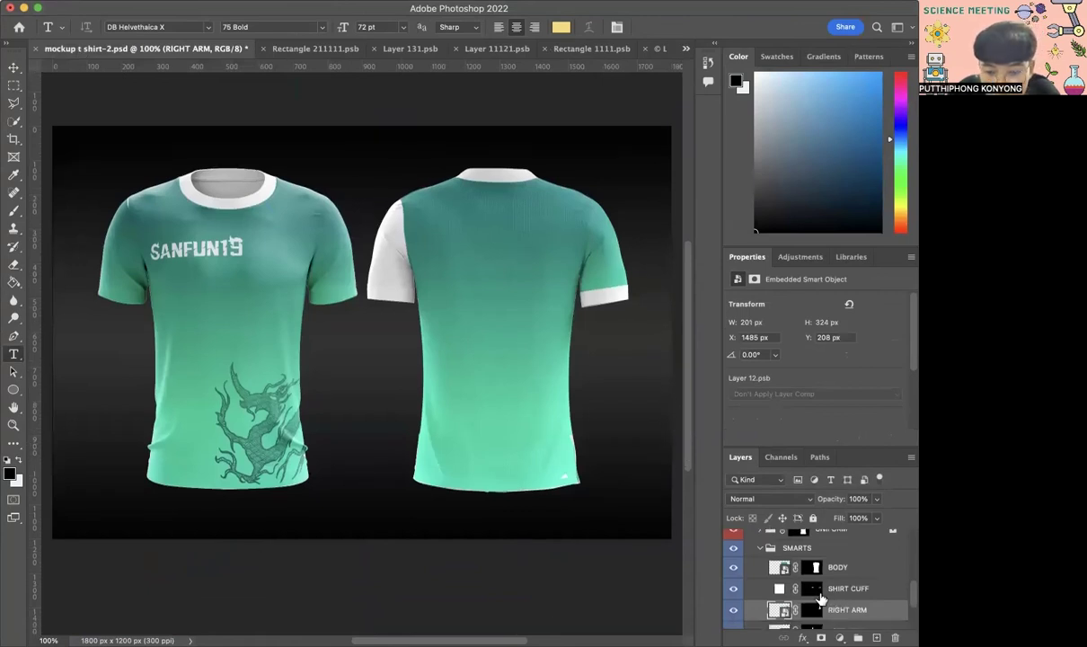
click(735, 589)
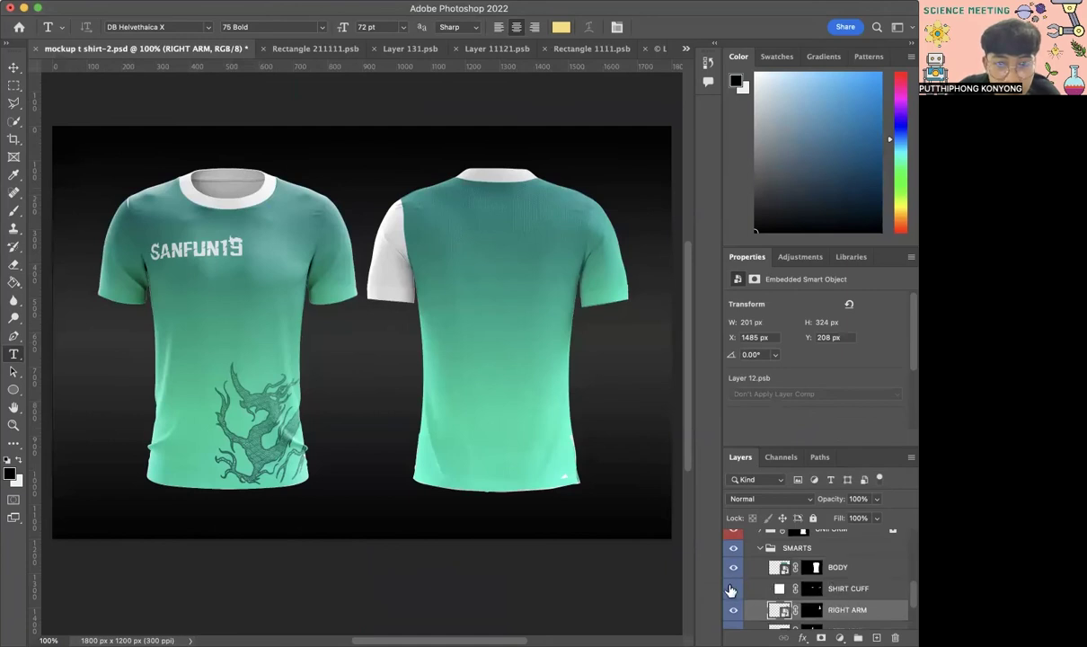
click(733, 589)
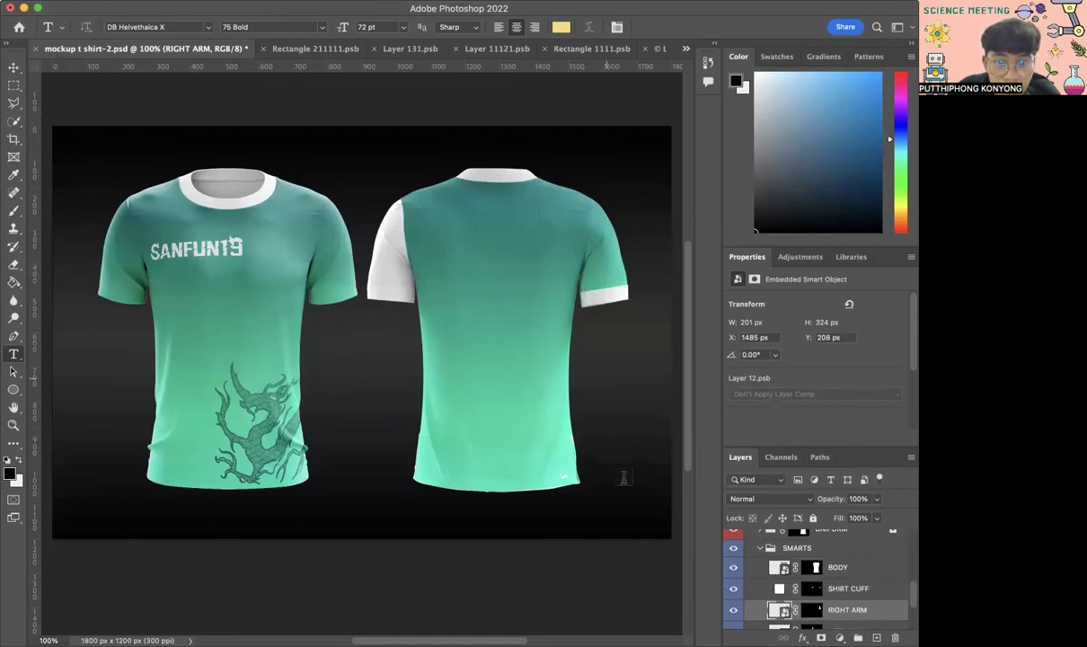
click(732, 590)
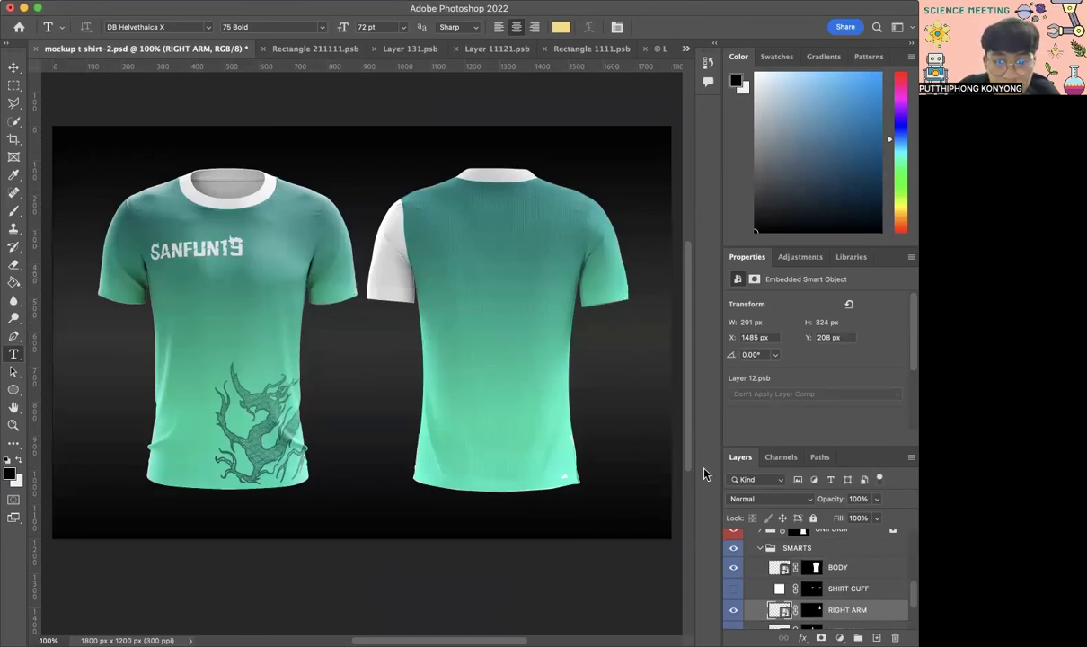
Open the back LEFT ARM smart object's contents and paste the green gradient into it as pixels.
scroll(857, 597, down, 1)
double_click(762, 584)
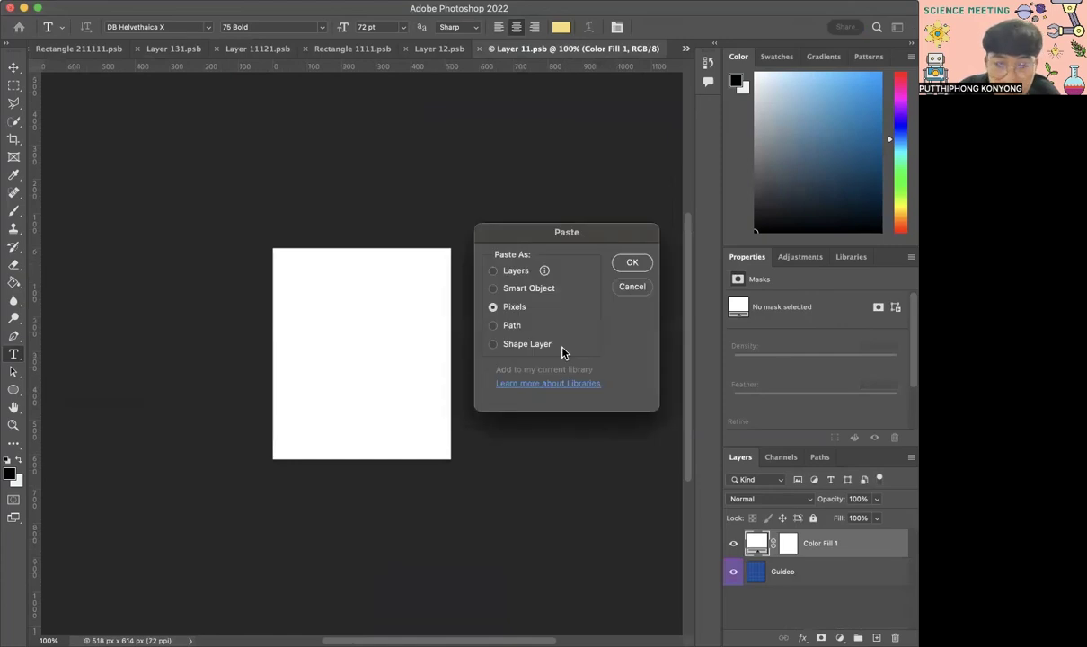
key(Return)
Enlarge the gradient past the edges of the left arm canvas and save it into the mockup.
drag(361, 259, 361, 228)
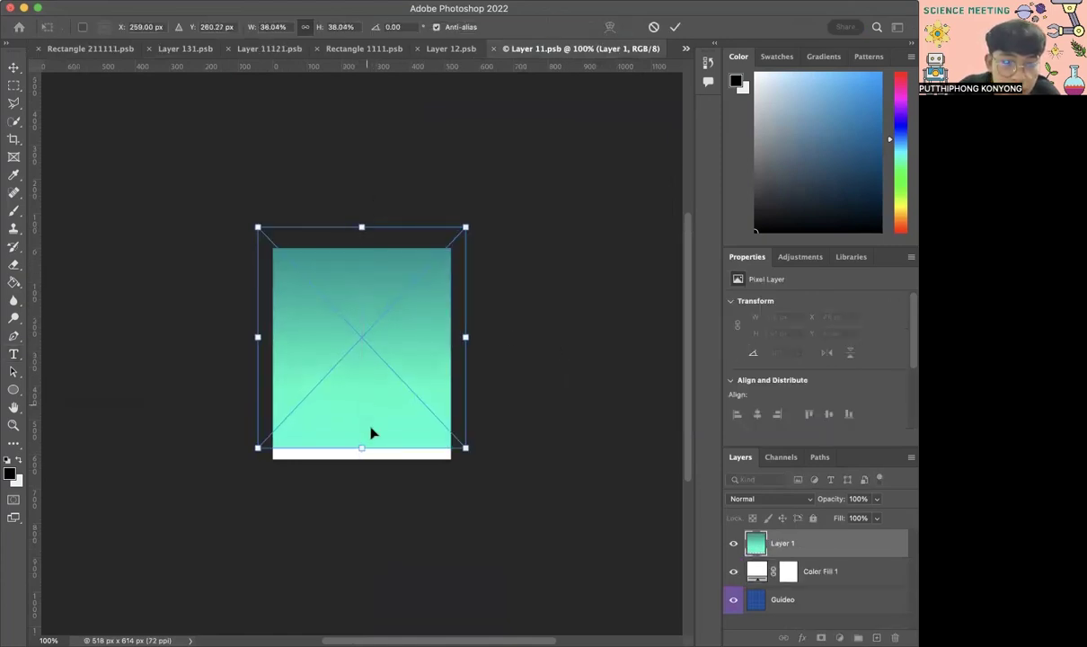
drag(361, 449, 361, 620)
key(Return)
key(ctrl+s)
key(ctrl+w)
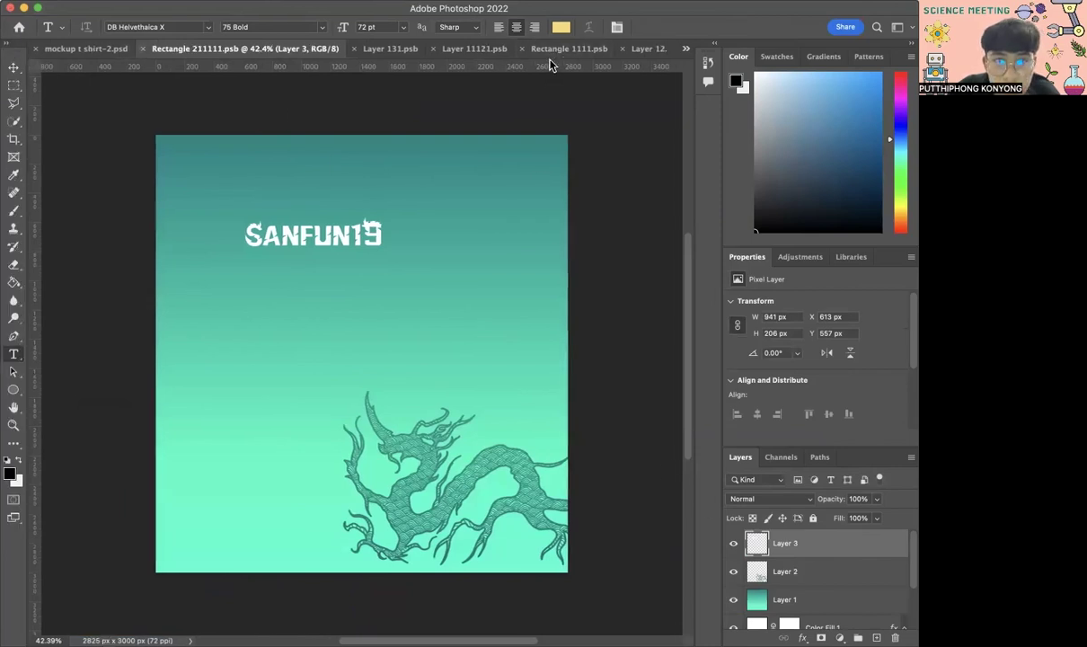
Close all the open smart object documents so that only mockup t shirt-2.psd stays open.
click(522, 51)
click(523, 50)
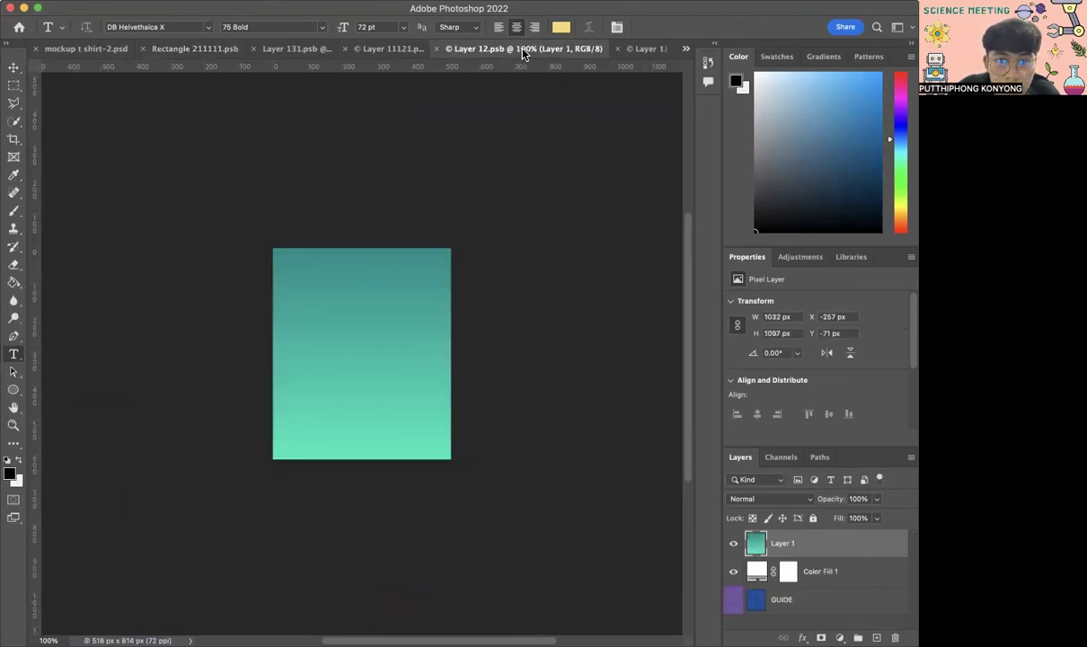
click(438, 48)
click(346, 48)
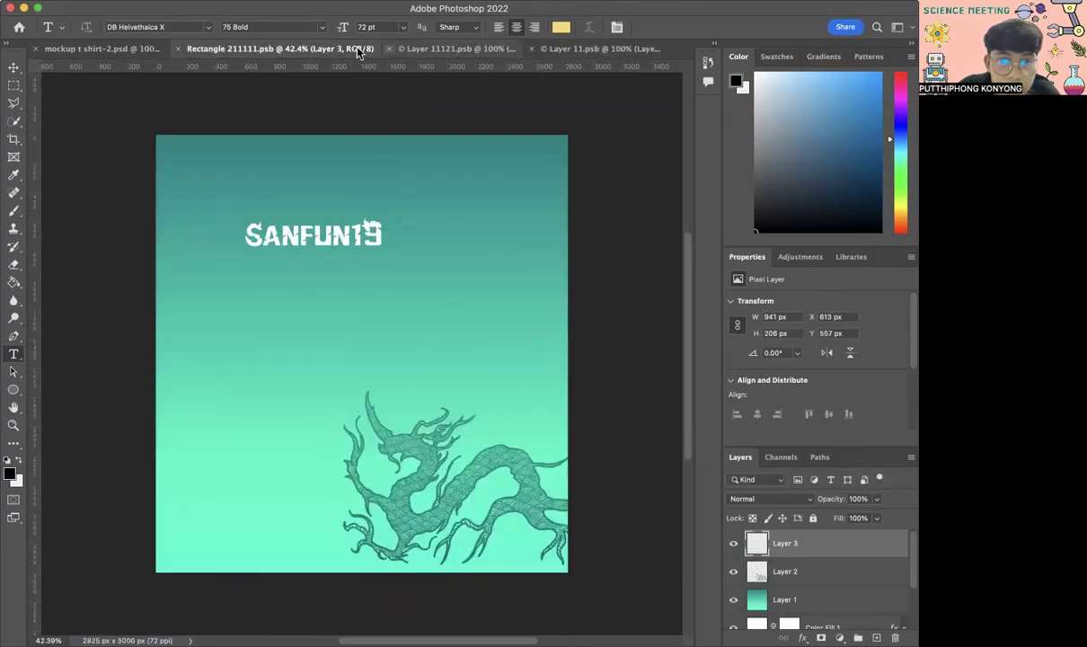
click(388, 51)
click(467, 54)
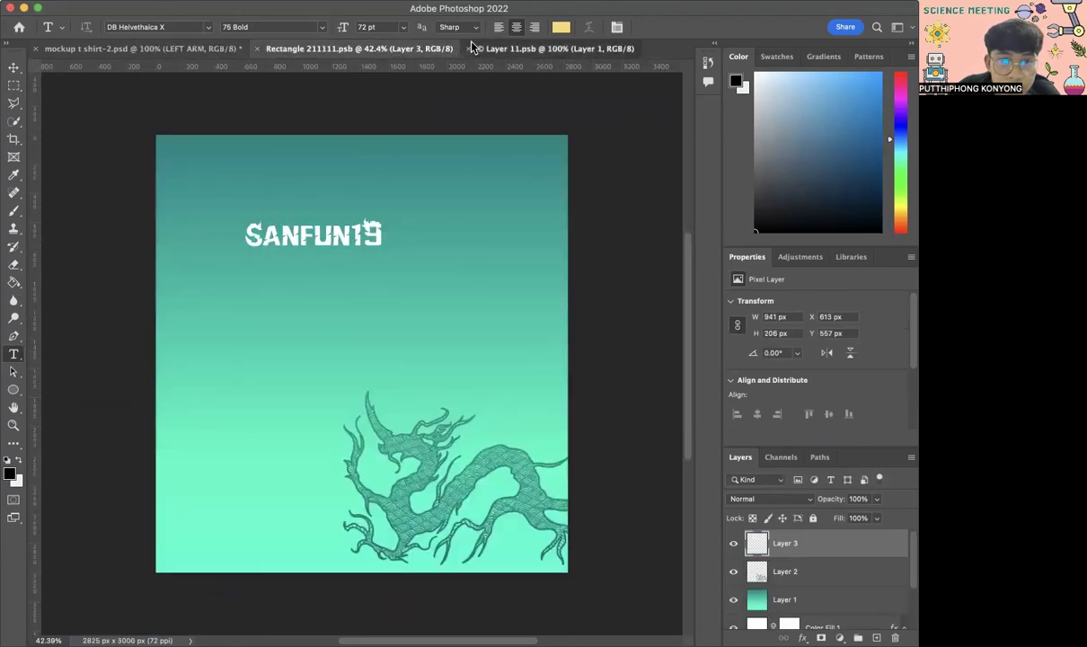
click(468, 51)
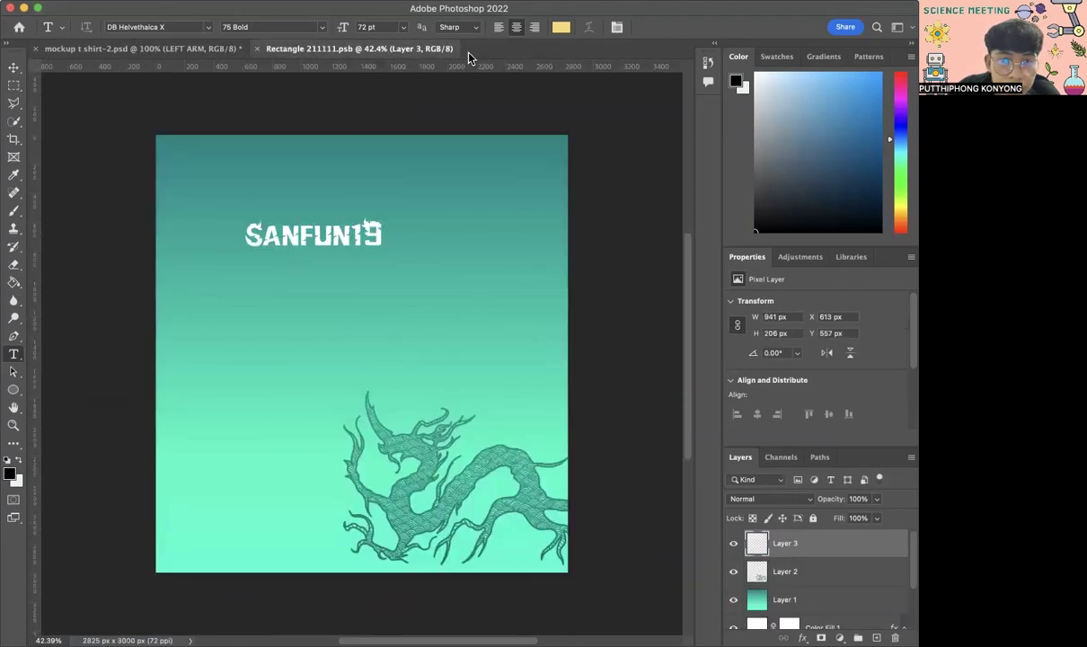
click(259, 49)
click(370, 160)
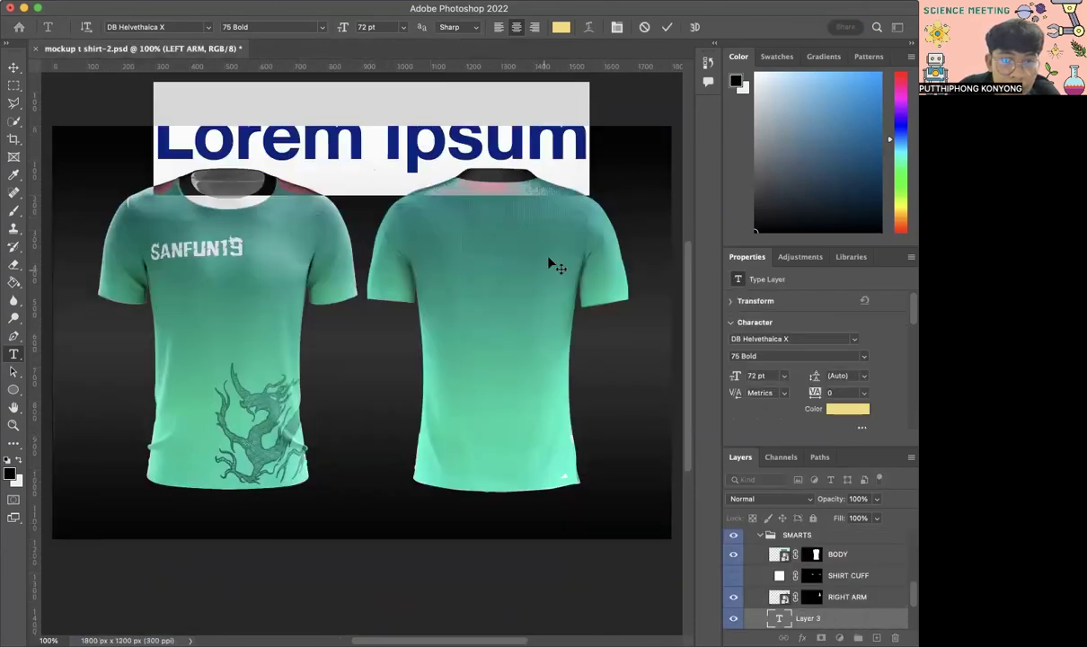
click(645, 27)
key(v)
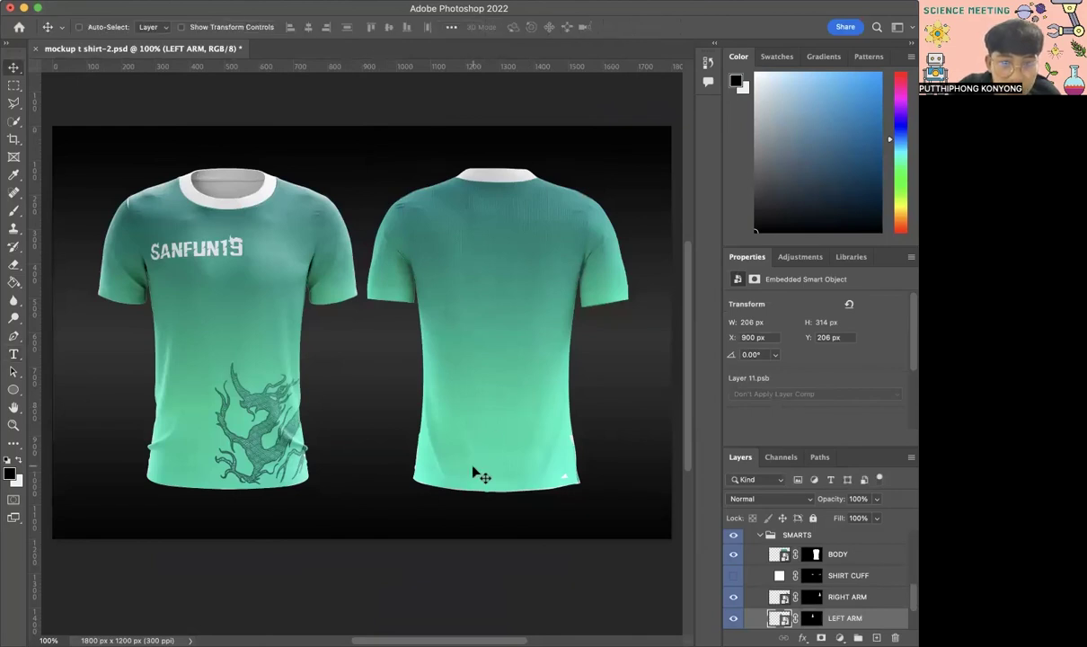
Export the mockup as a PNG at 1800 × 1200 px, saved as mockup t shirt-2 in the Downloads folder.
scroll(355, 488, down, 2)
scroll(359, 429, up, 2)
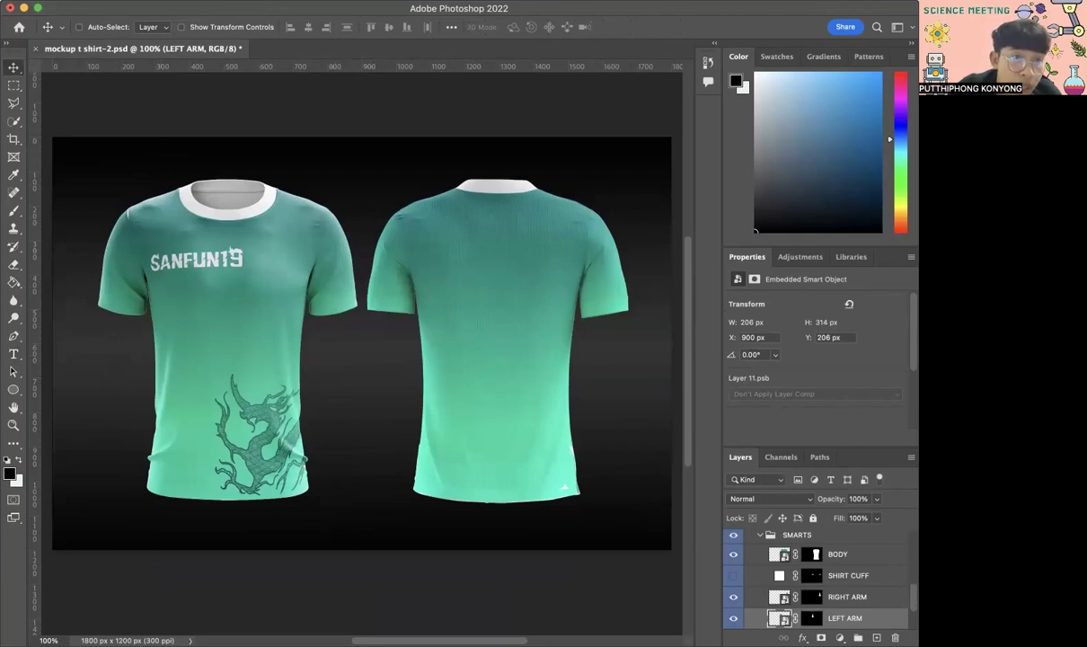
click(95, 1)
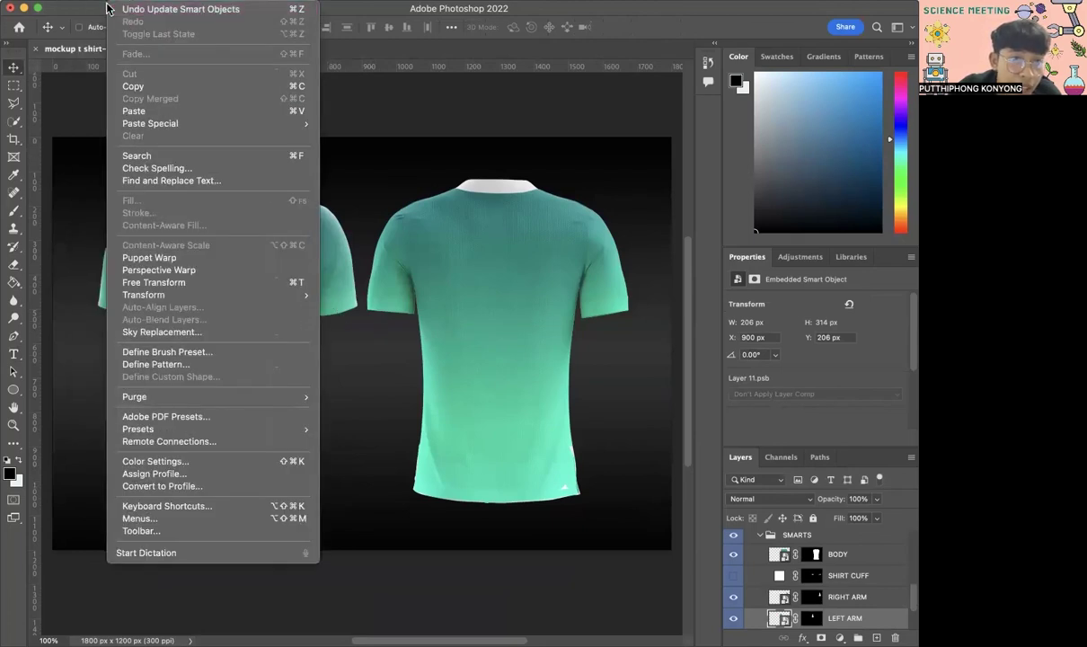
mouse_move(122, 186)
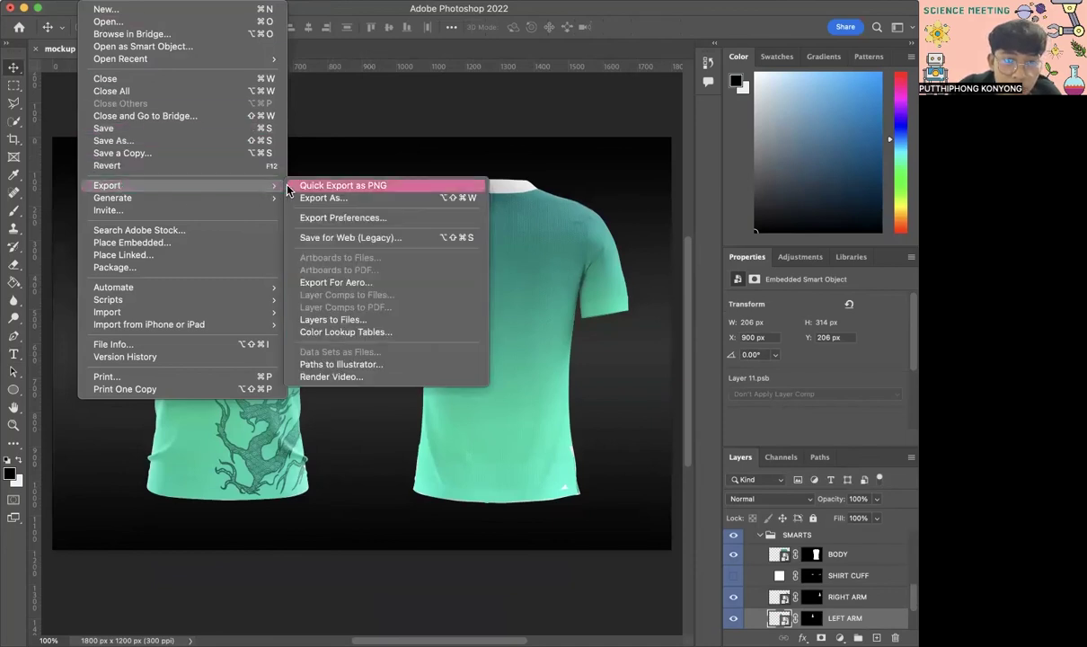
click(342, 199)
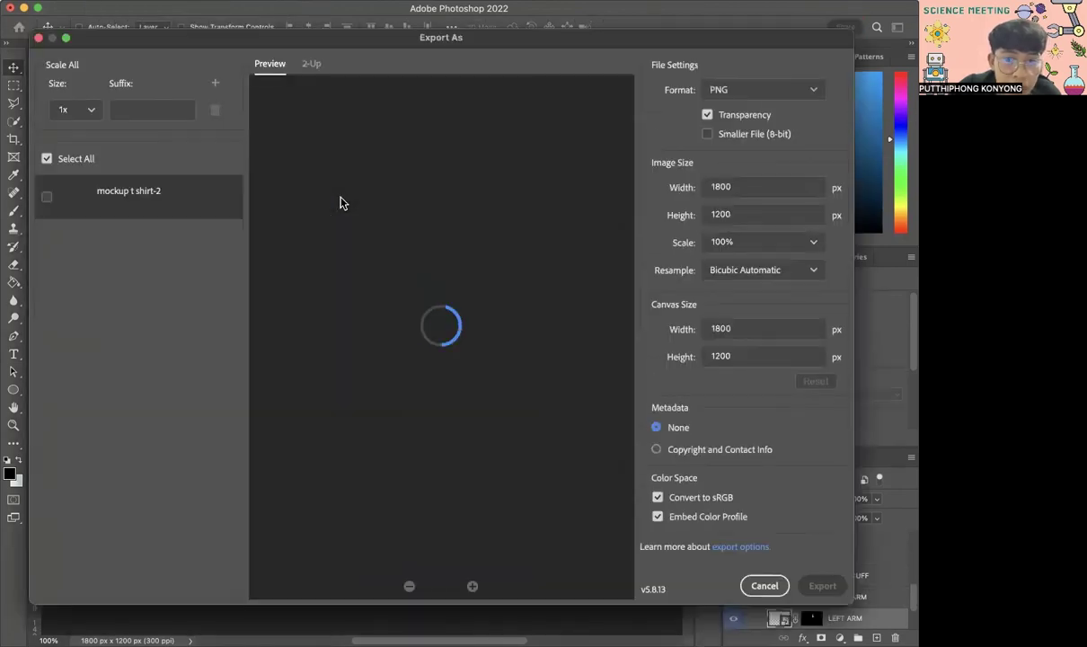
click(795, 91)
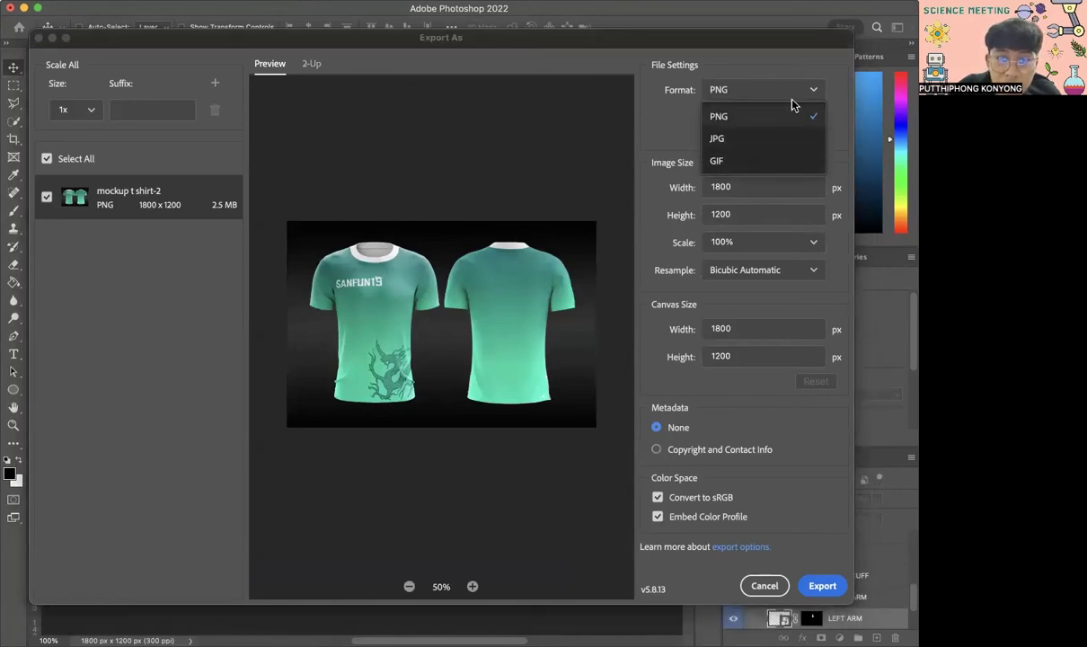
click(790, 110)
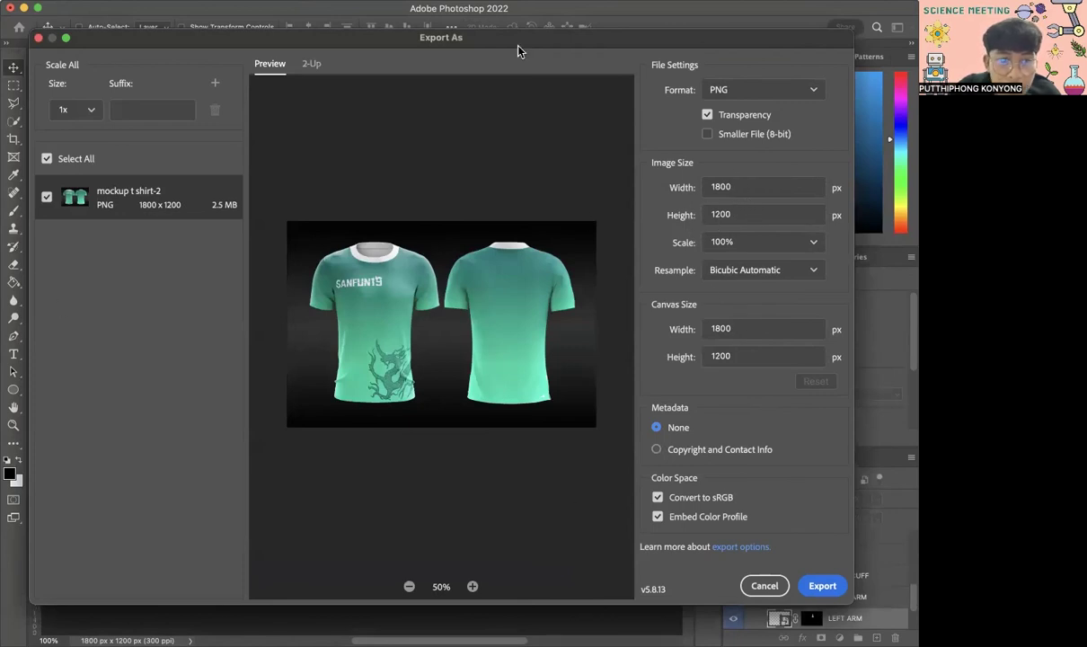
click(823, 586)
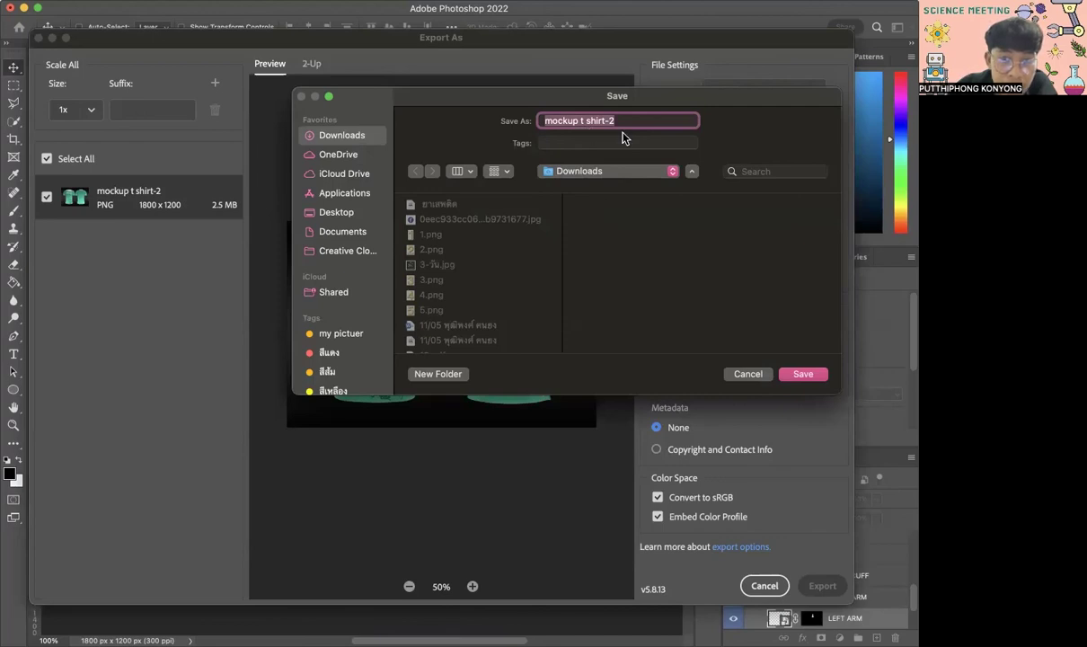
click(807, 373)
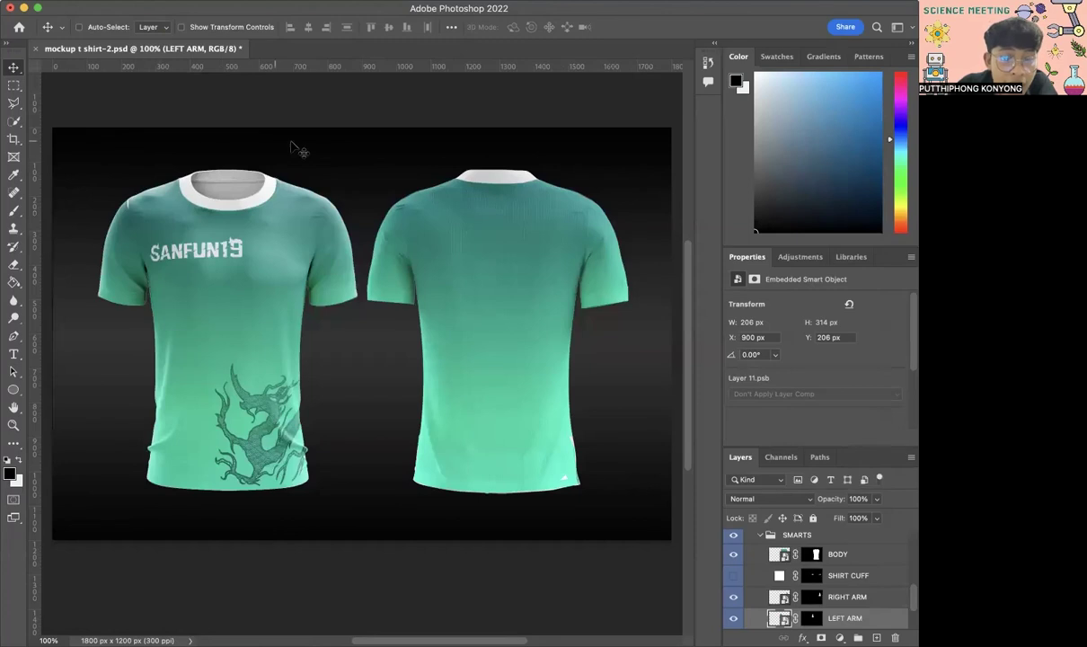